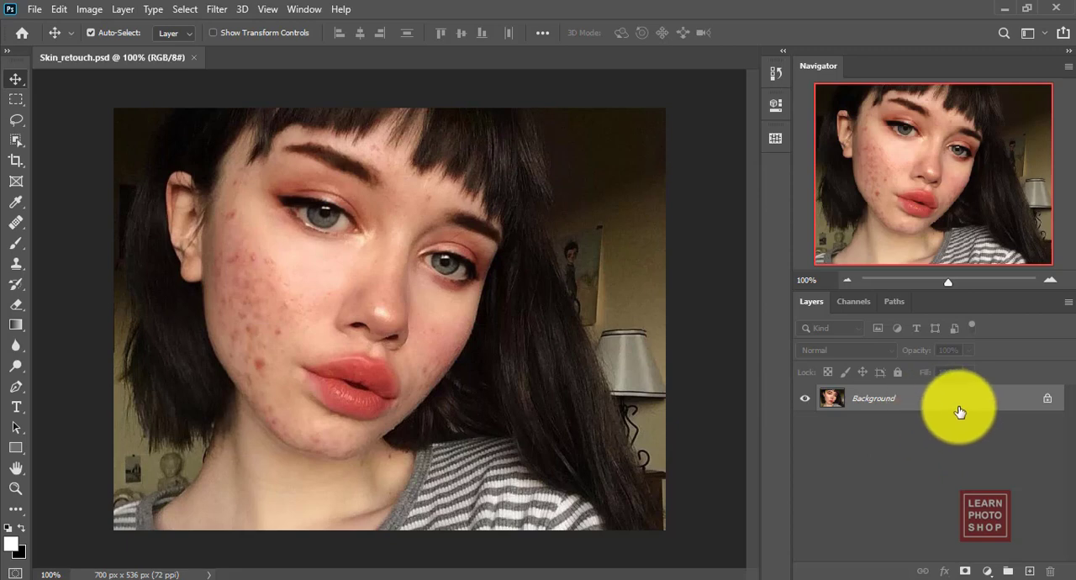
drag(950, 398, 1032, 569)
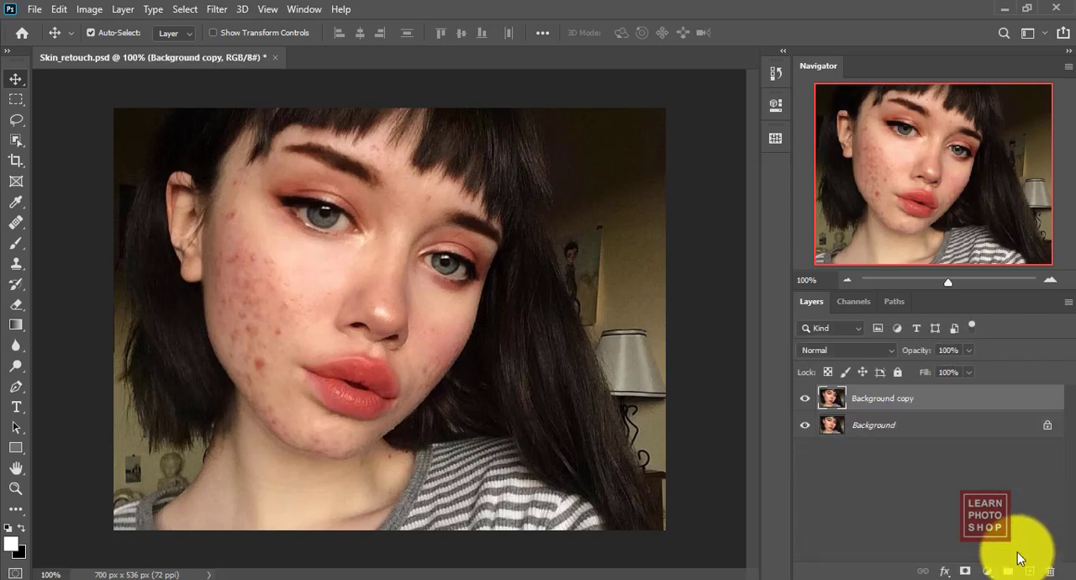
drag(865, 393, 1031, 571)
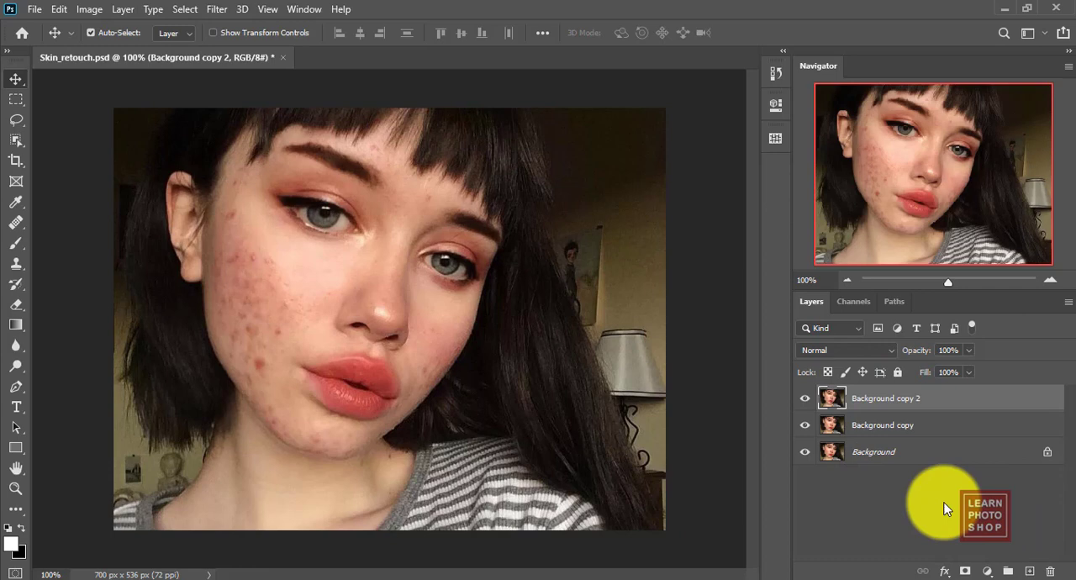
key(ctrl+z)
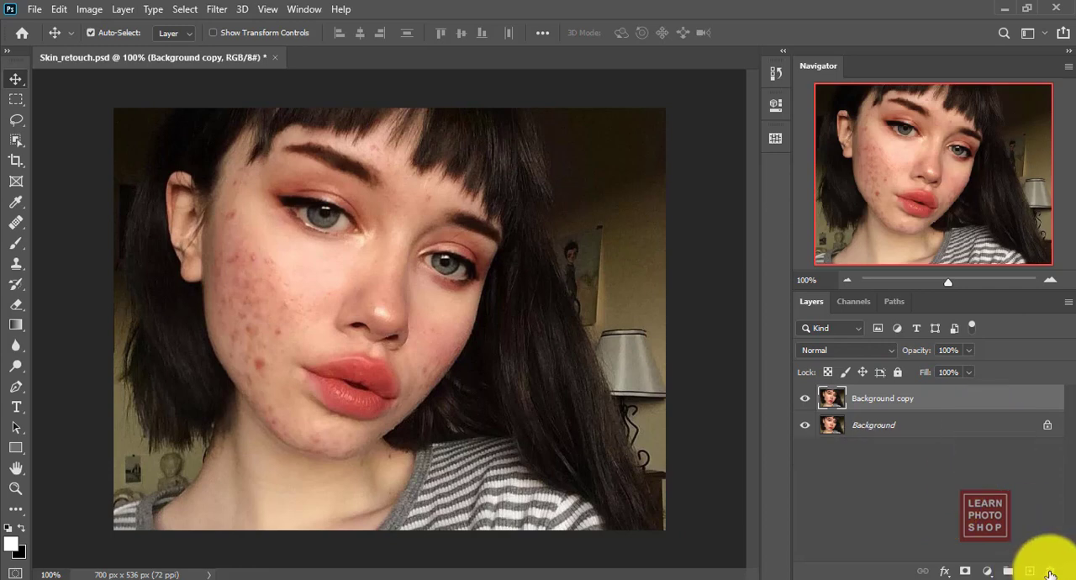
click(1051, 572)
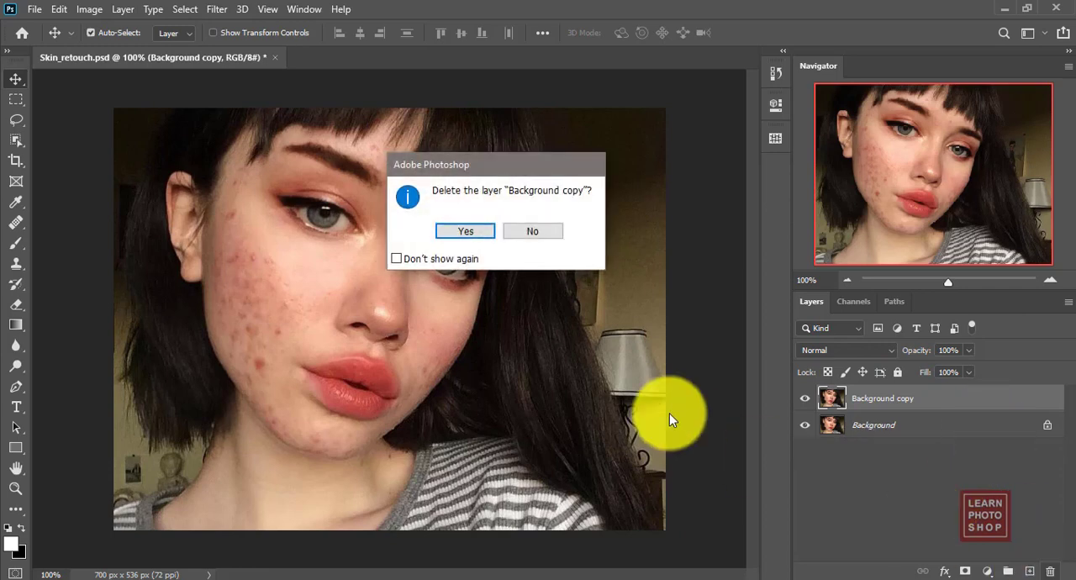
click(466, 229)
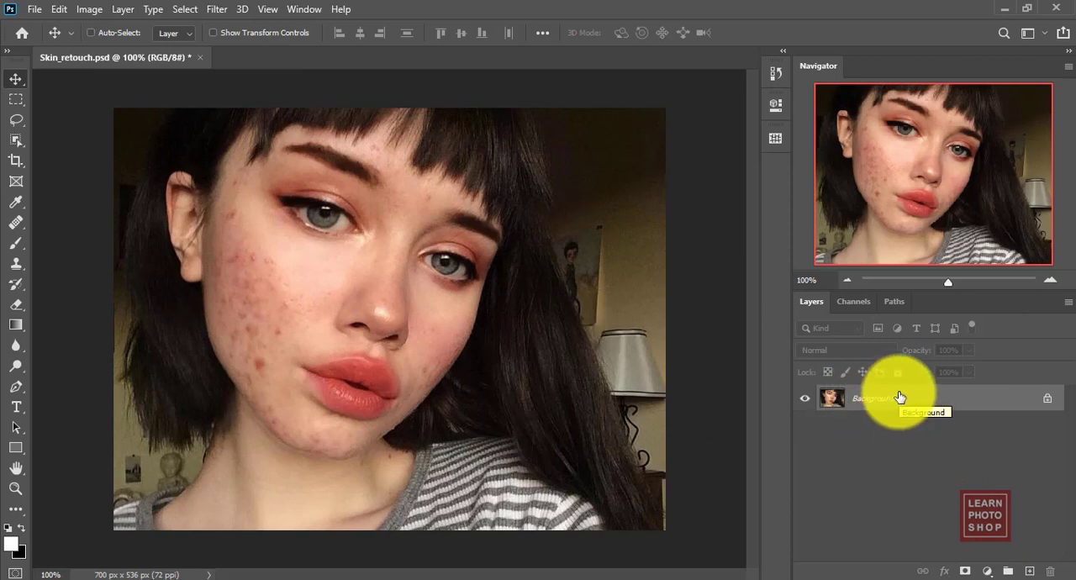
key(ctrl+j)
key(ctrl+j)
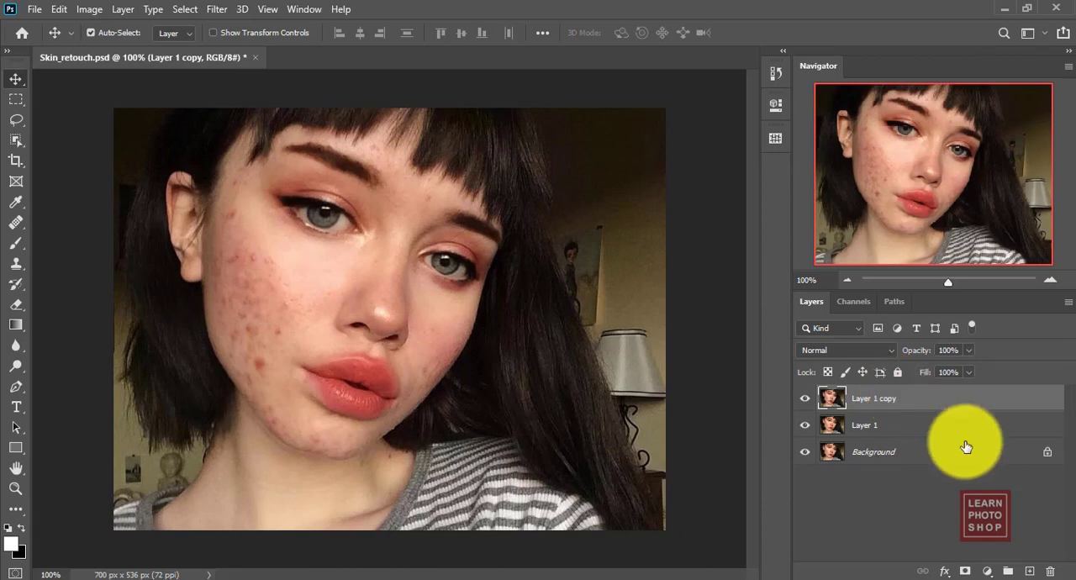
click(1050, 572)
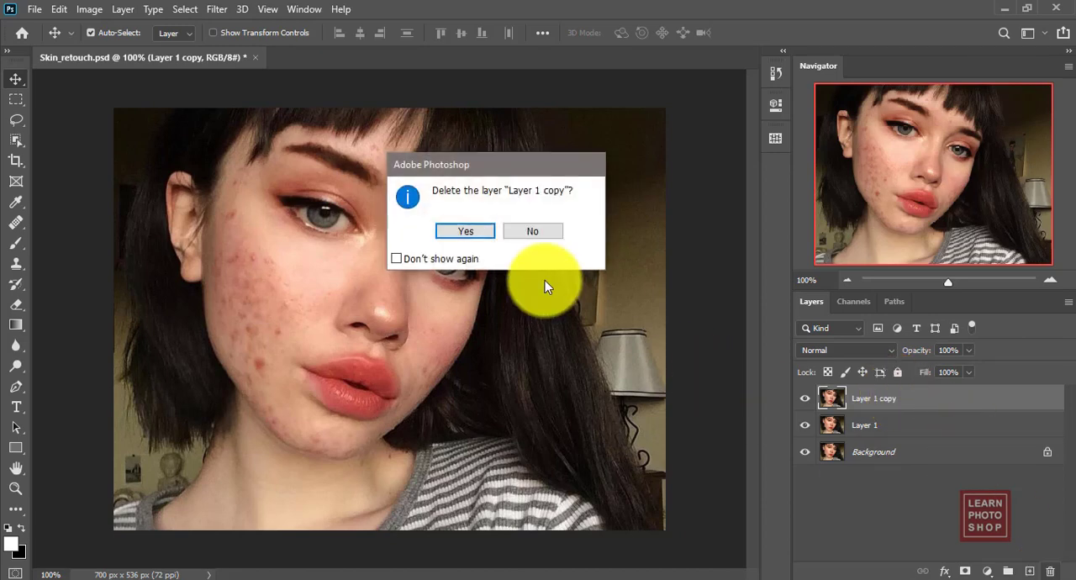
key(Return)
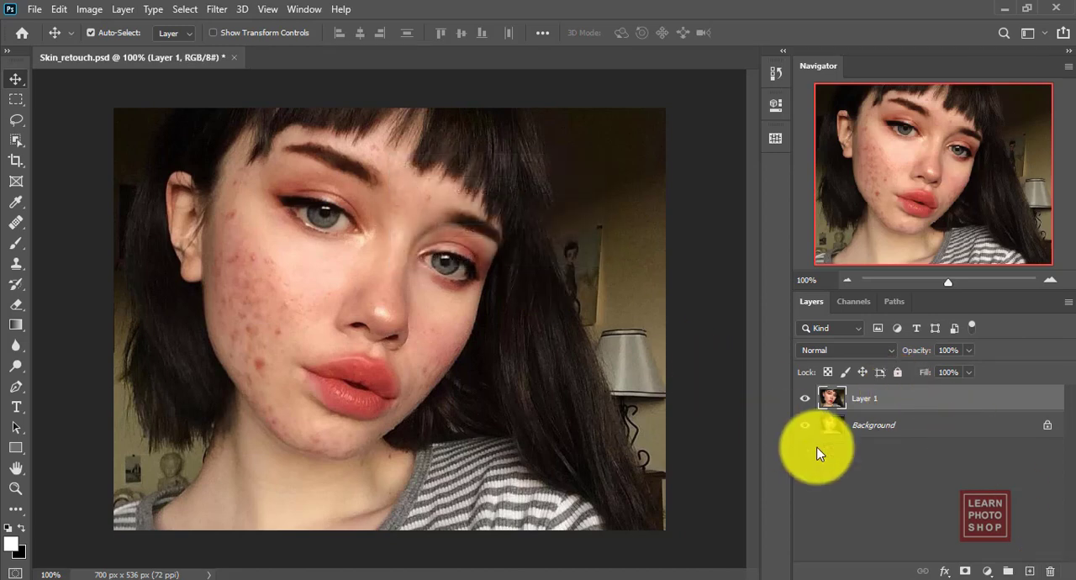
click(1049, 572)
key(Return)
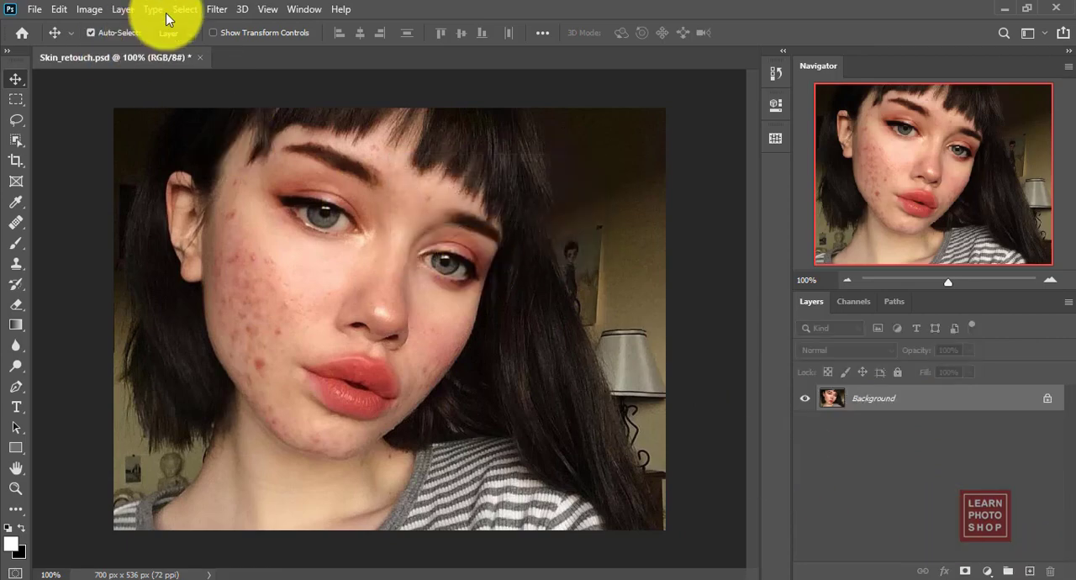
Duplicate the Background layer onto a new layer with Layer Via Copy.
click(123, 9)
mouse_move(157, 20)
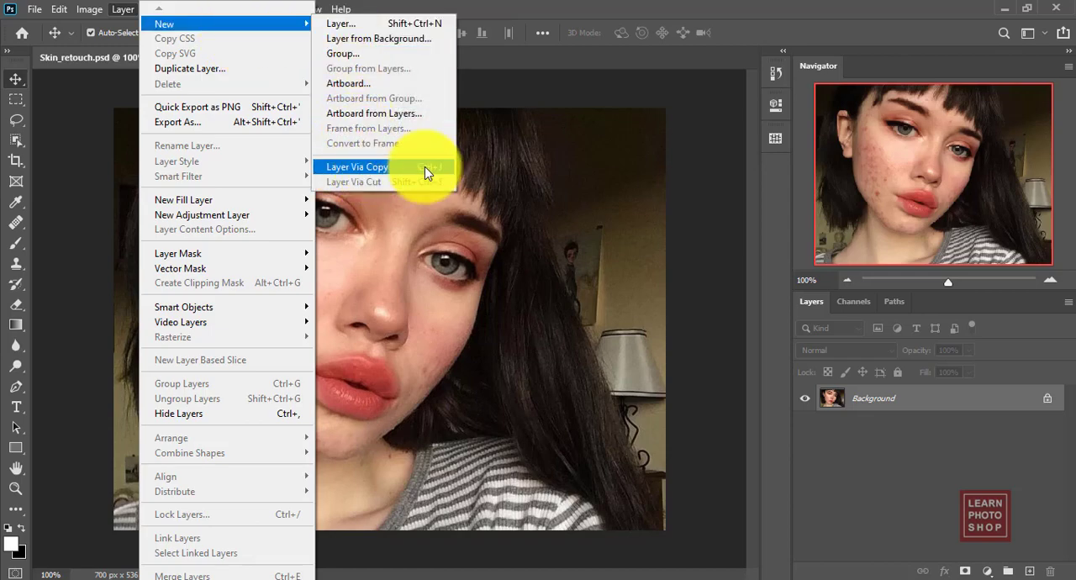
click(372, 168)
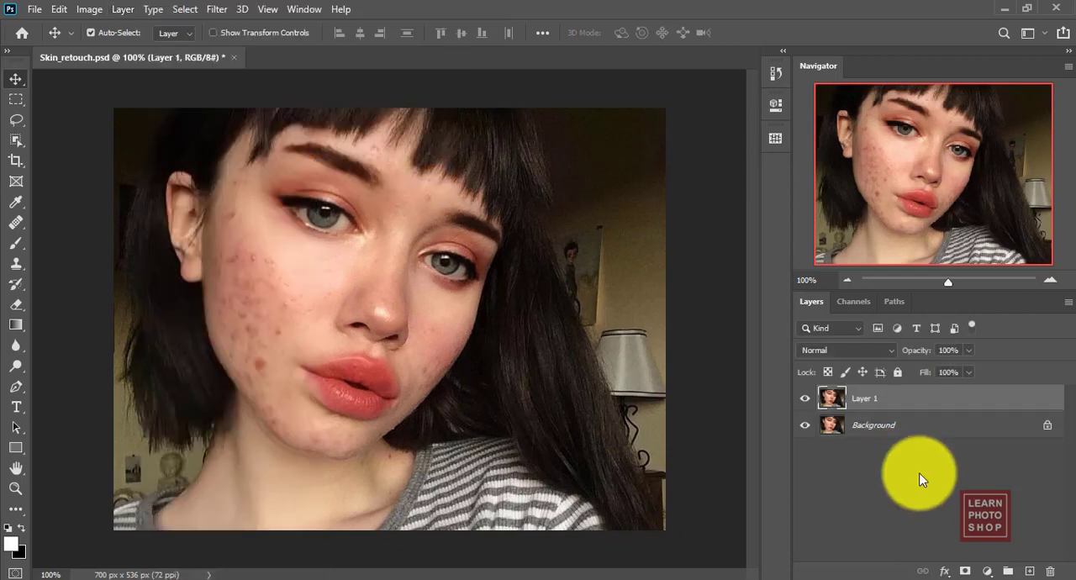
key(ctrl+j)
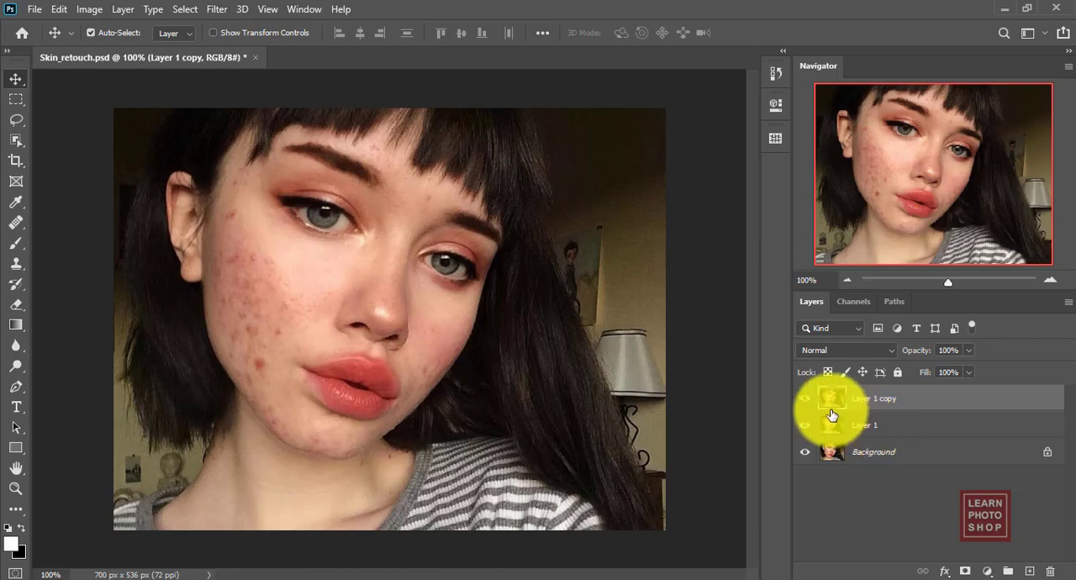
click(1055, 574)
key(Return)
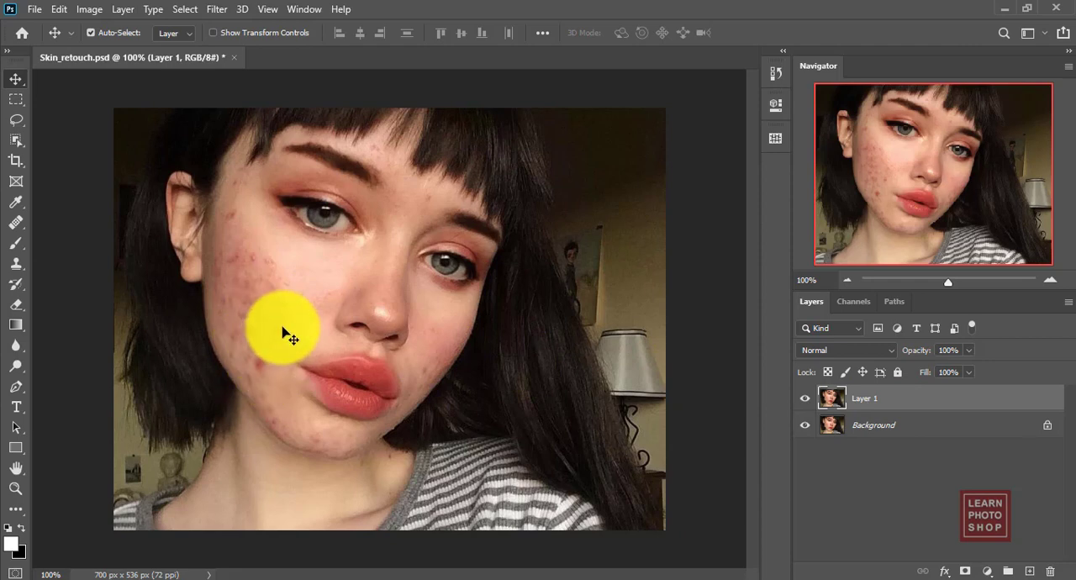
Activate the Spot Healing Brush tool for retouching Layer 1.
click(14, 227)
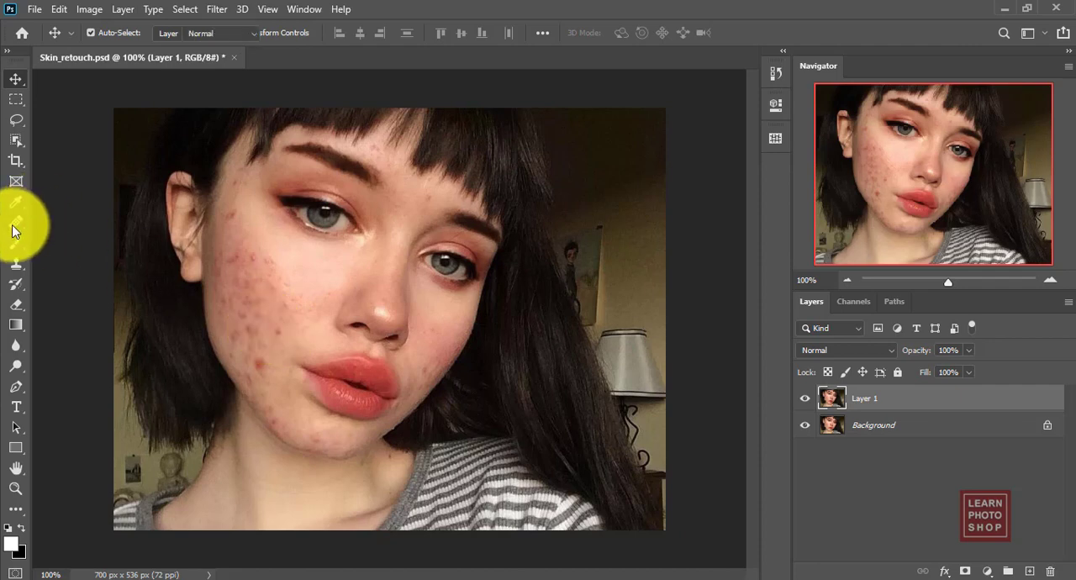
right_click(16, 229)
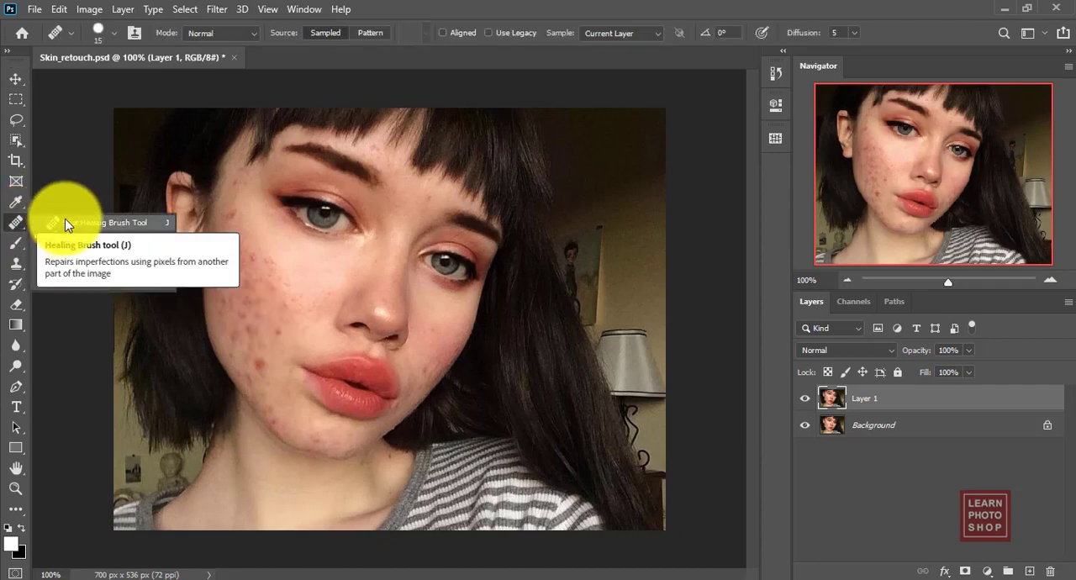
click(65, 223)
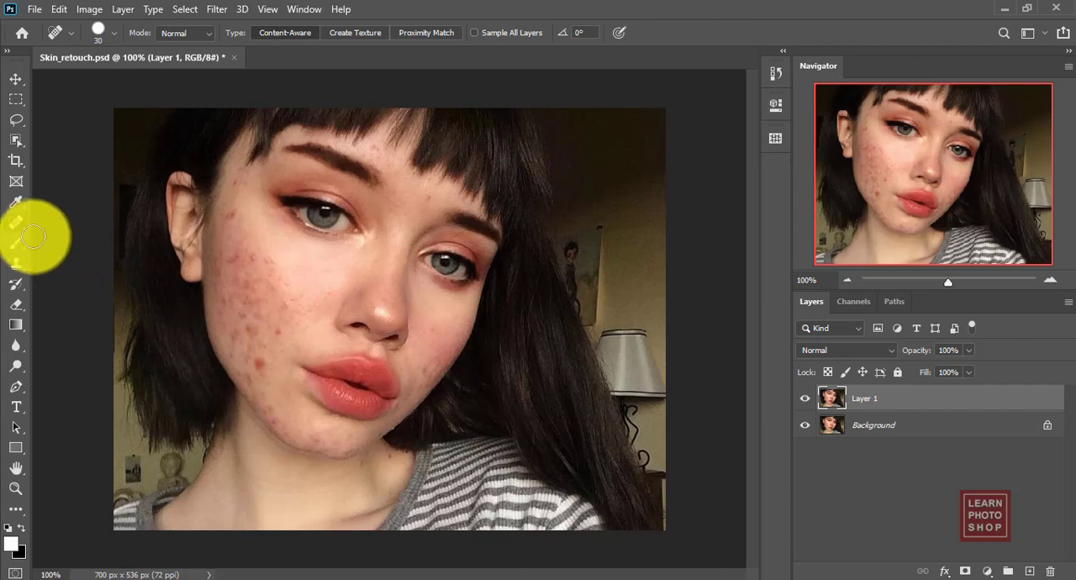
click(17, 79)
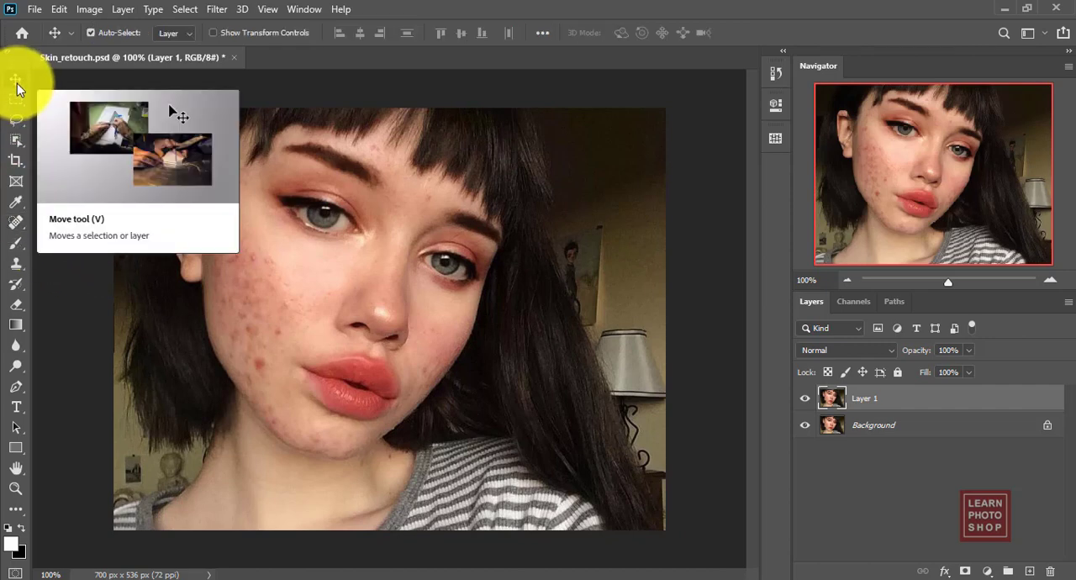
key(j)
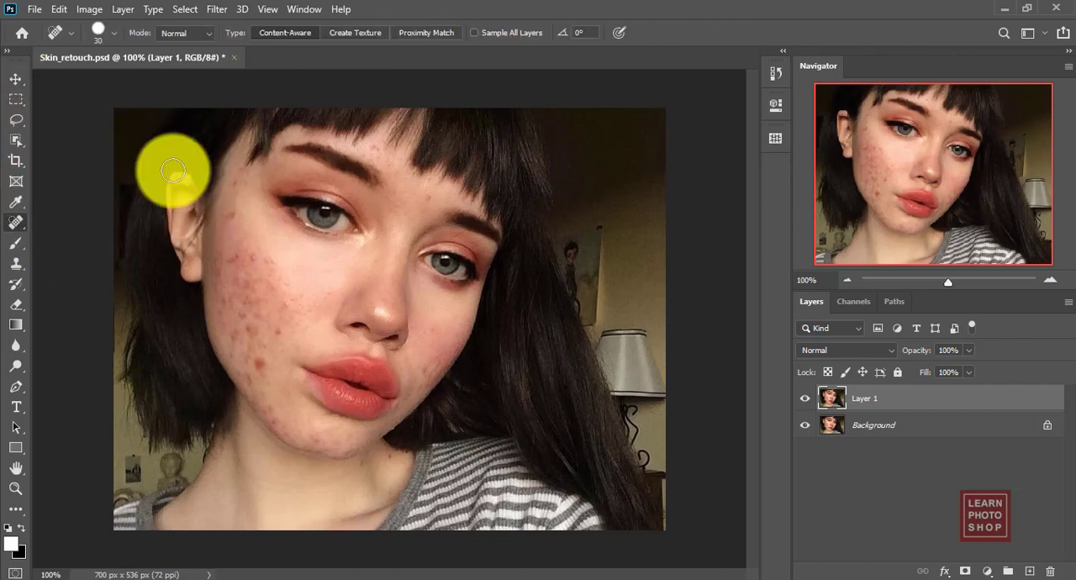
right_click(18, 223)
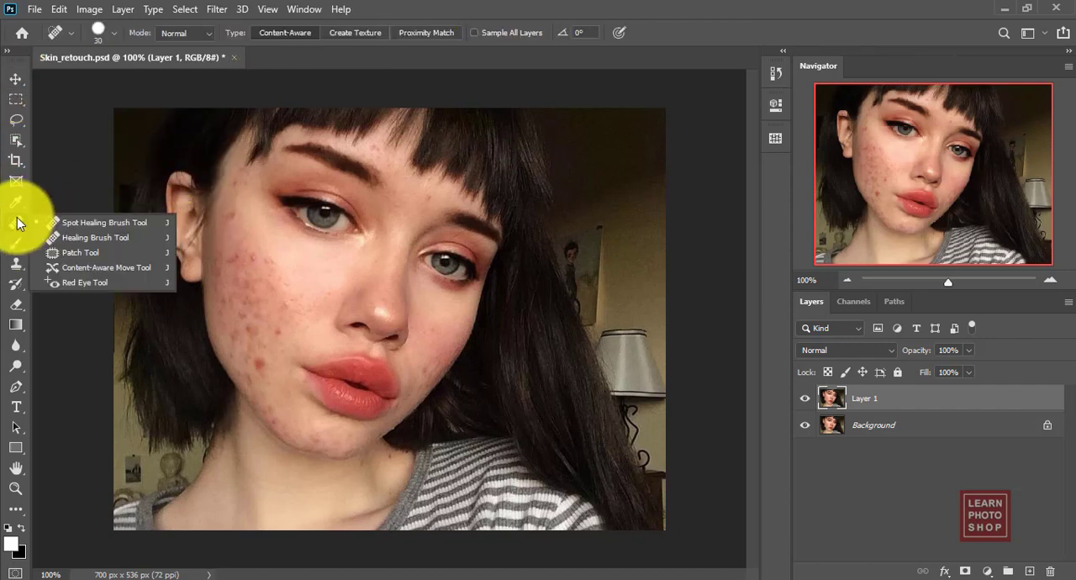
click(71, 222)
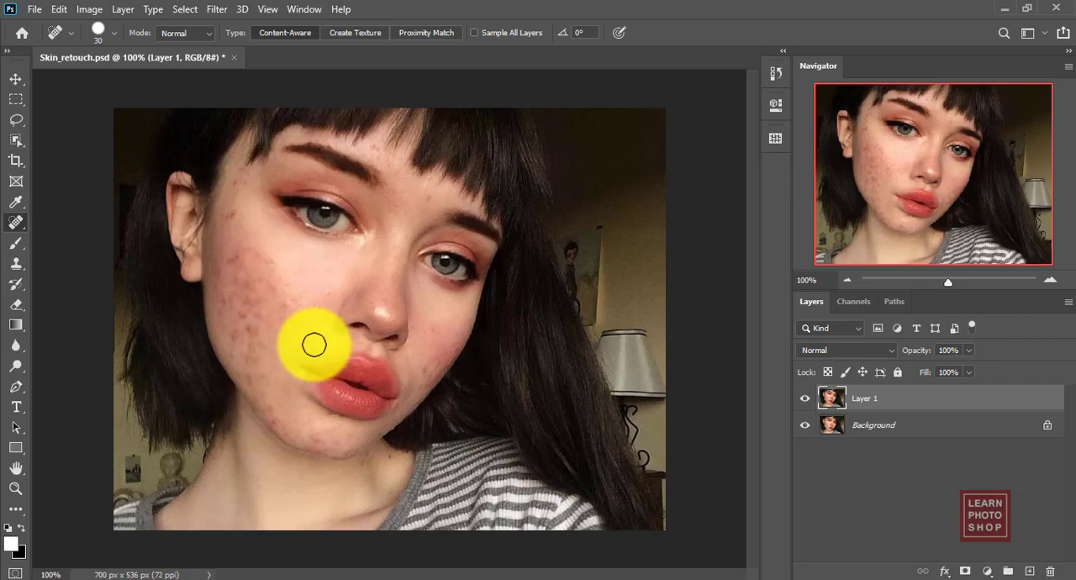
Heal blemishes on the ear-side cheek with the size 30 brush and the red spot on the chin with a size 25 brush.
key(ctrl+plus)
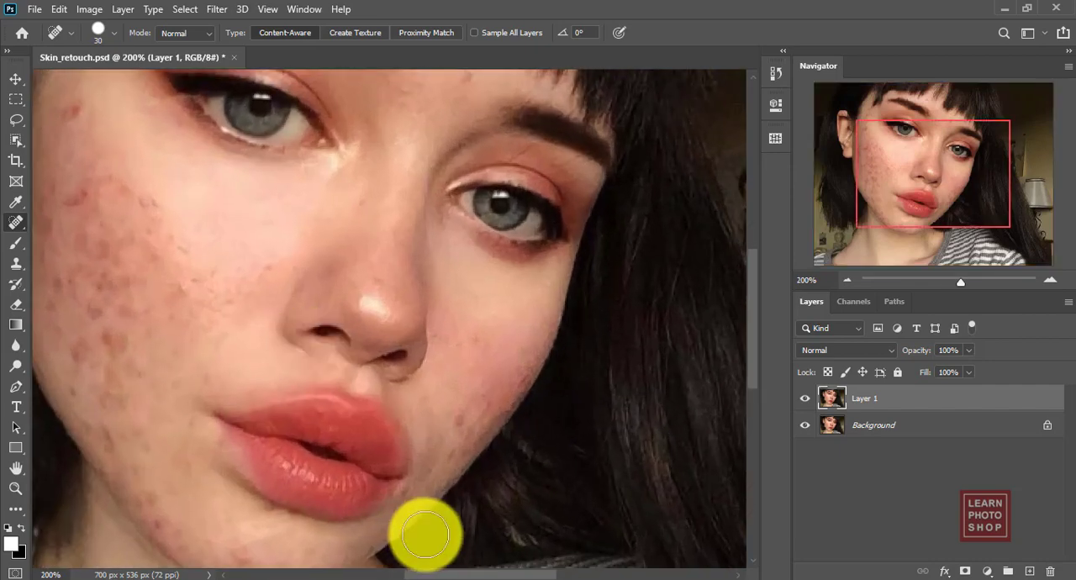
drag(464, 573, 422, 573)
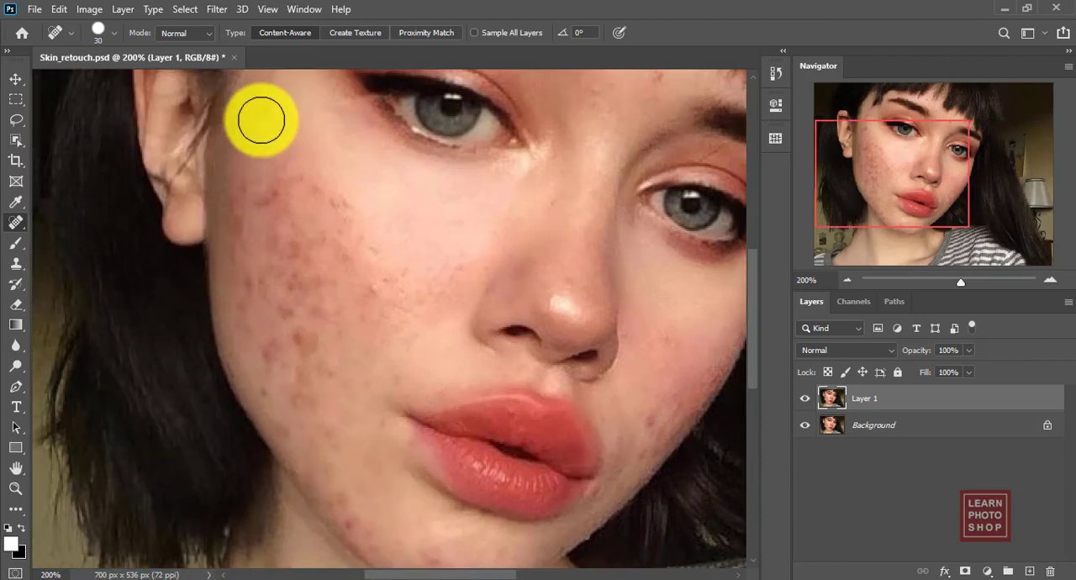
click(270, 202)
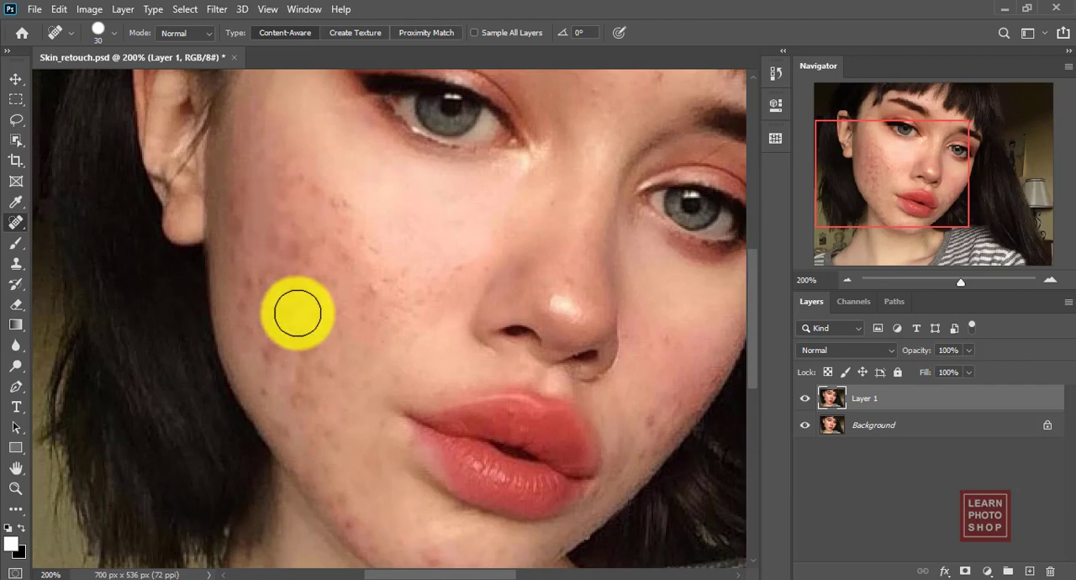
click(298, 333)
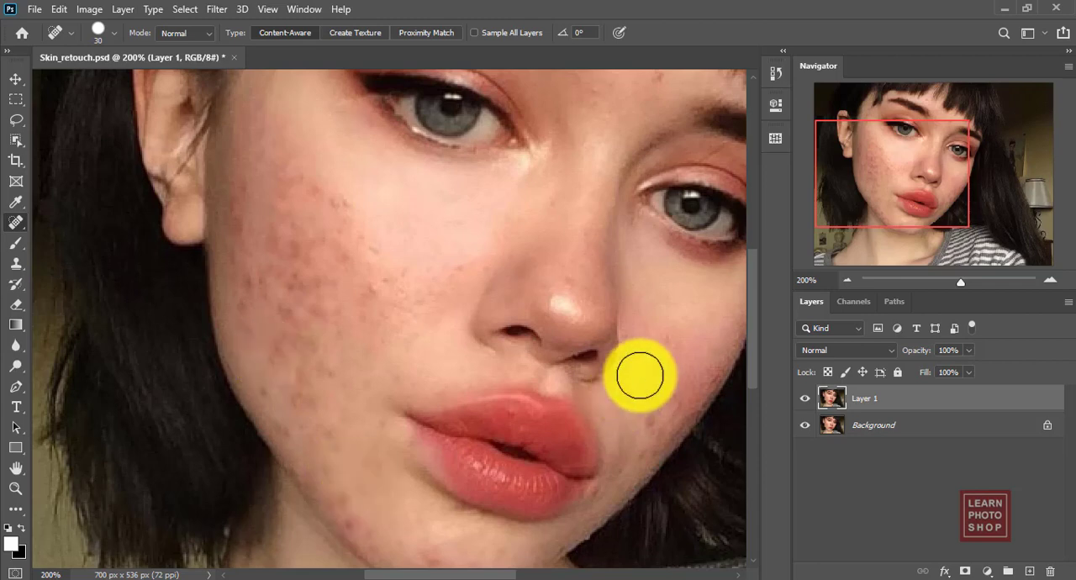
scroll(751, 294, down, 3)
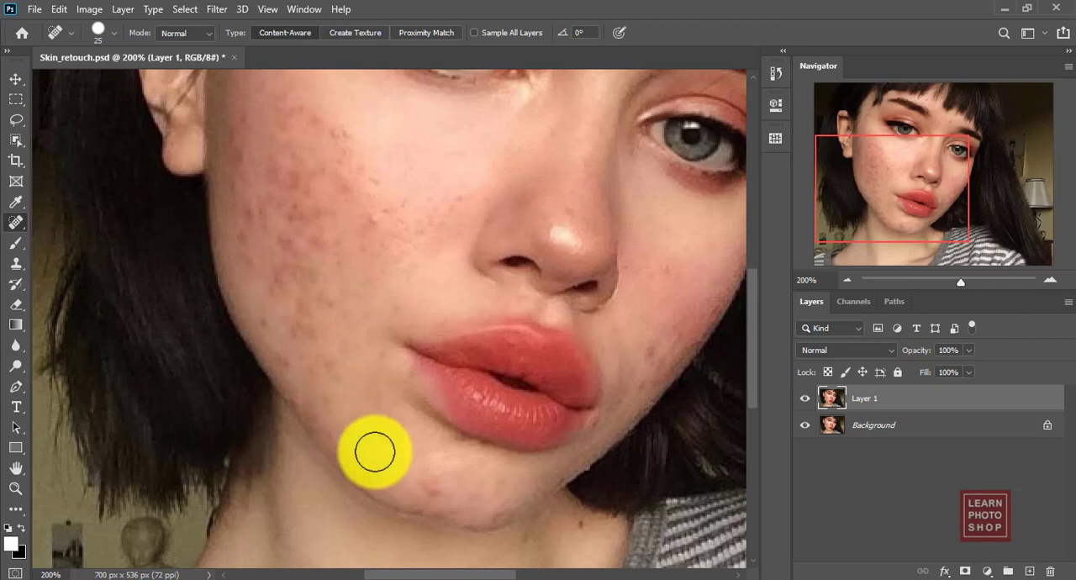
click(437, 490)
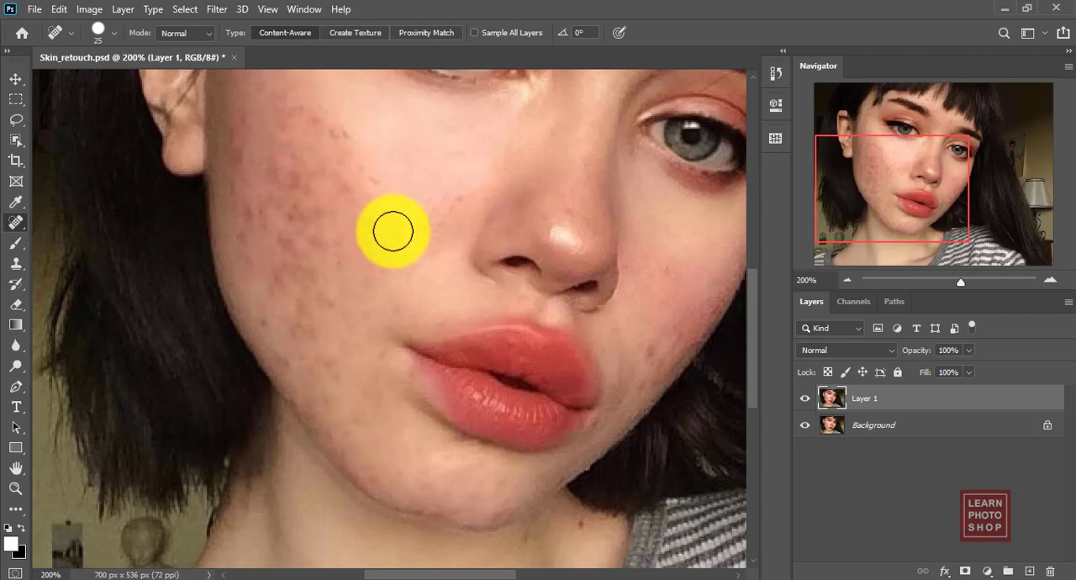
Heal more acne spots on the upper and lower parts of the blemished cheek with the Spot Healing Brush.
scroll(754, 301, up, 4)
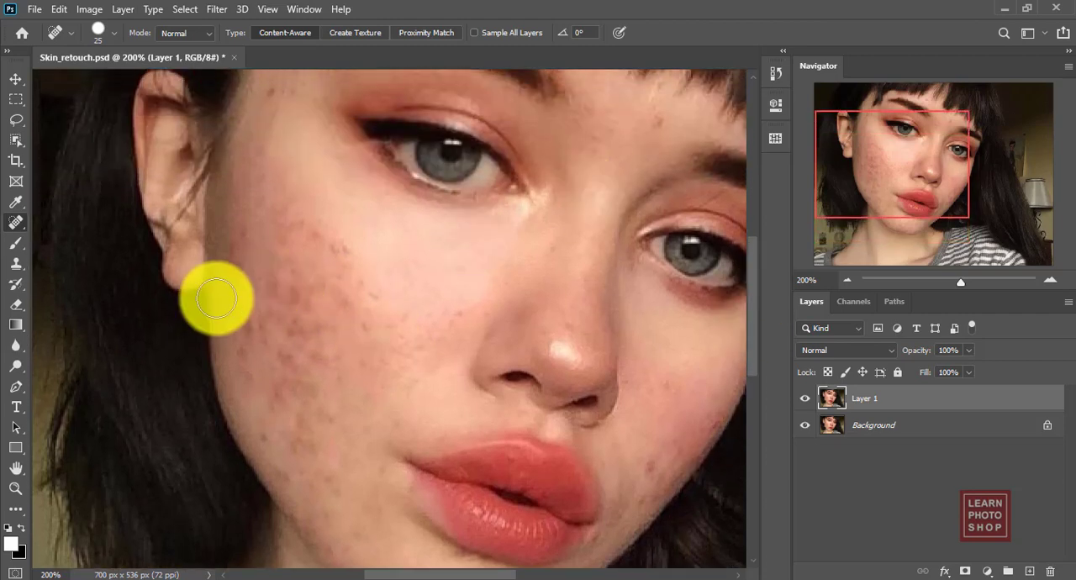
click(341, 248)
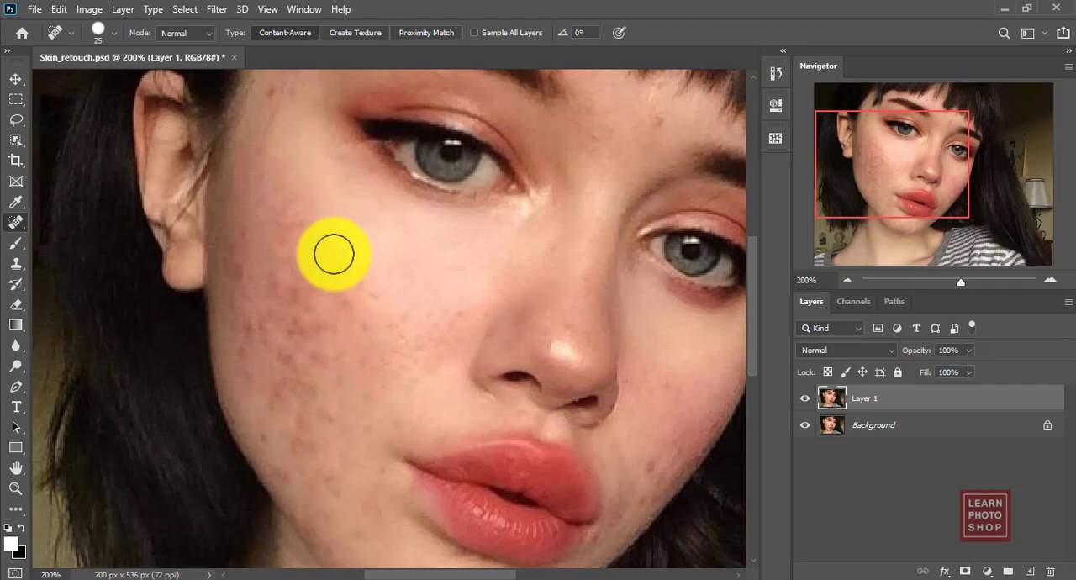
click(344, 241)
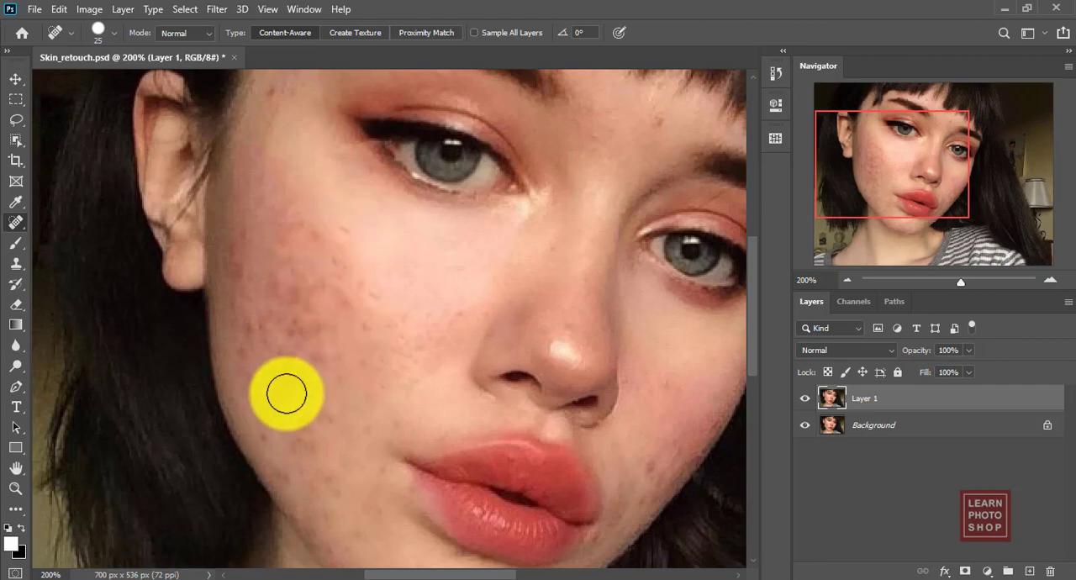
click(287, 392)
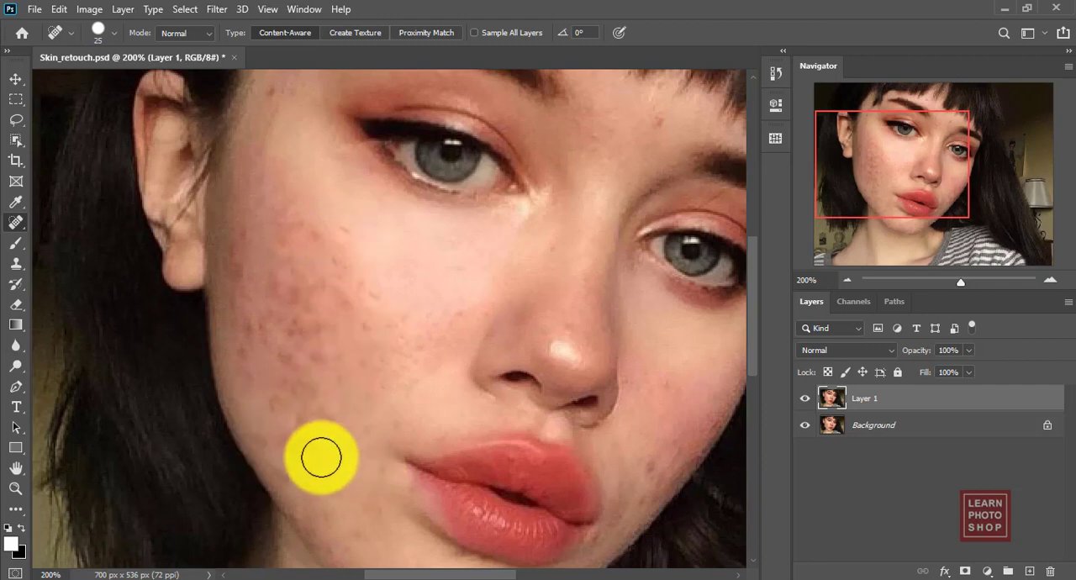
click(295, 440)
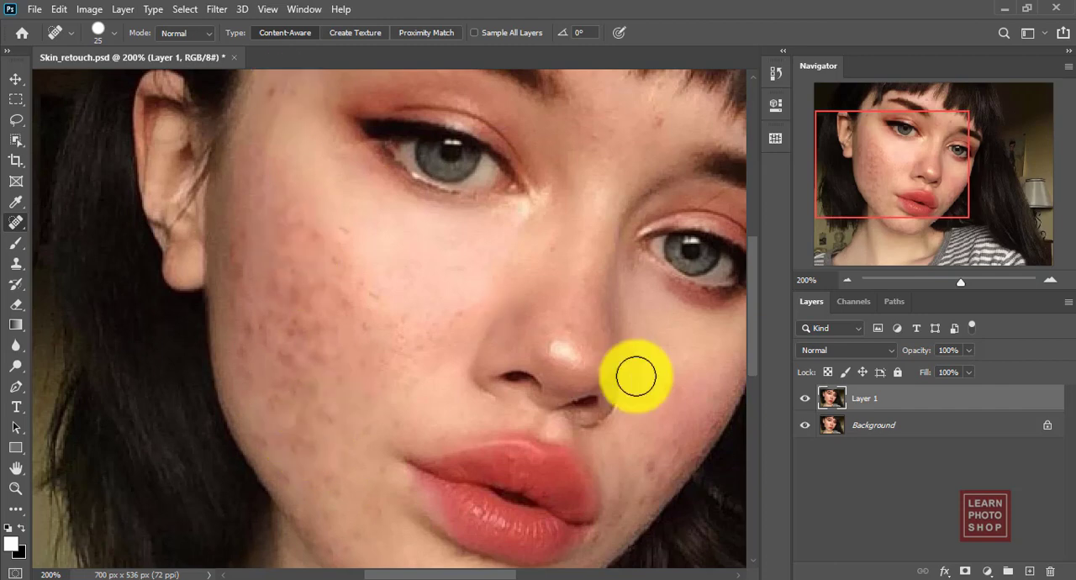
Remove the spots on the forehead, between the eyebrows and on the temple near the ear with the Spot Healing Brush.
drag(755, 316, 752, 291)
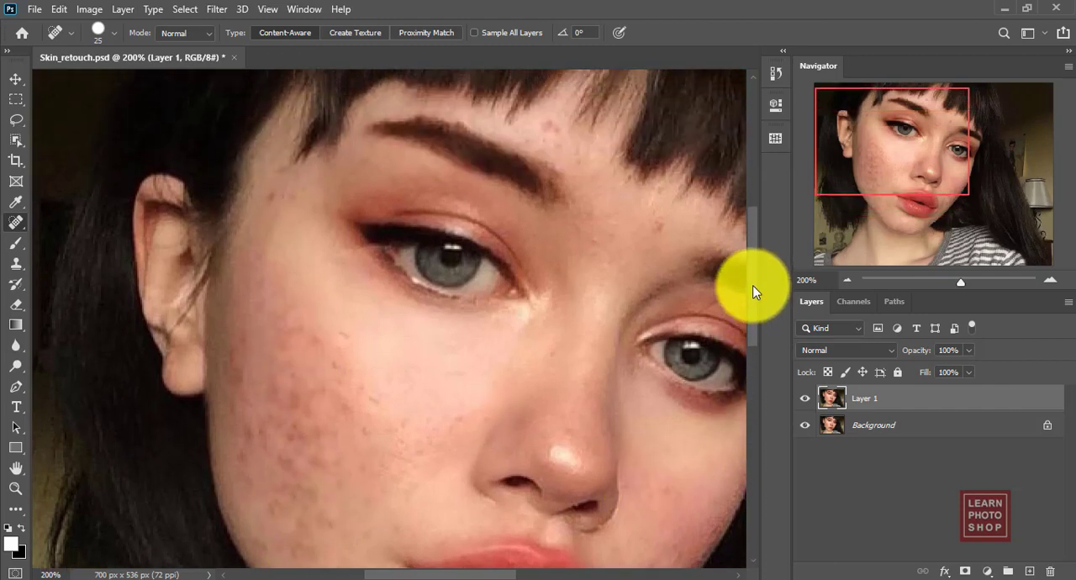
click(551, 128)
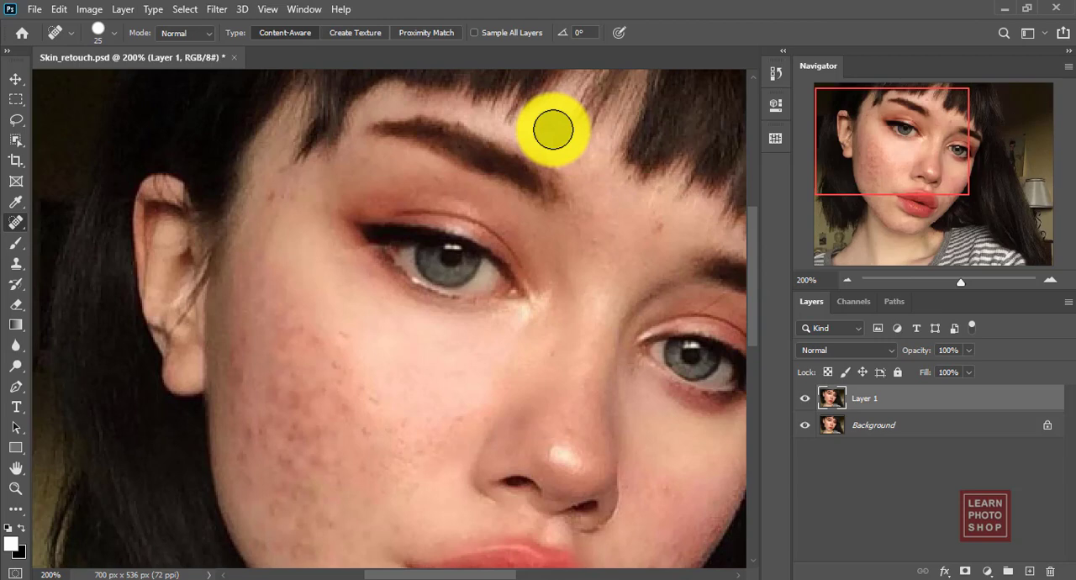
click(655, 223)
click(288, 179)
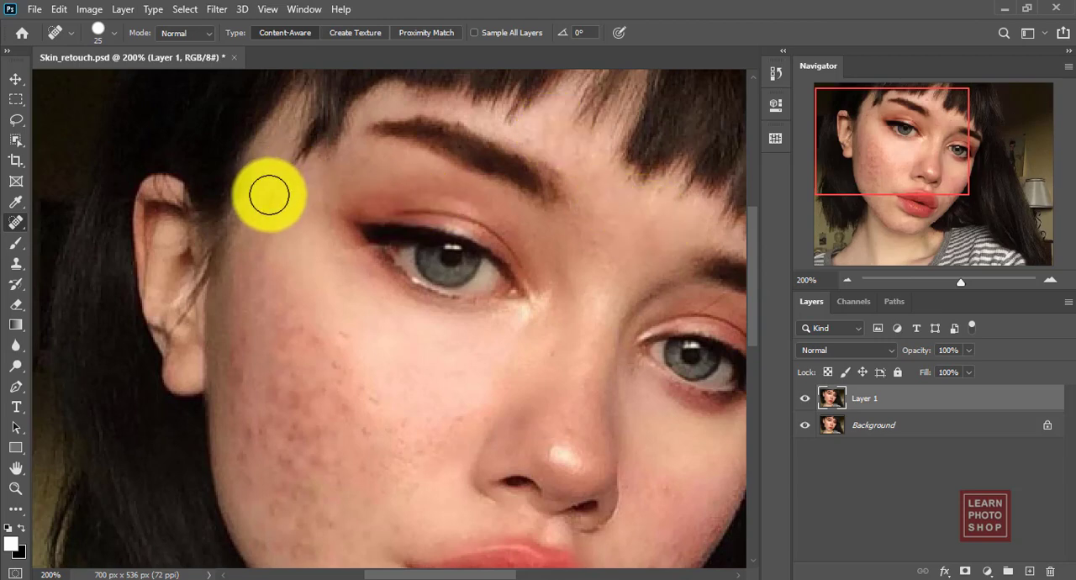
click(269, 196)
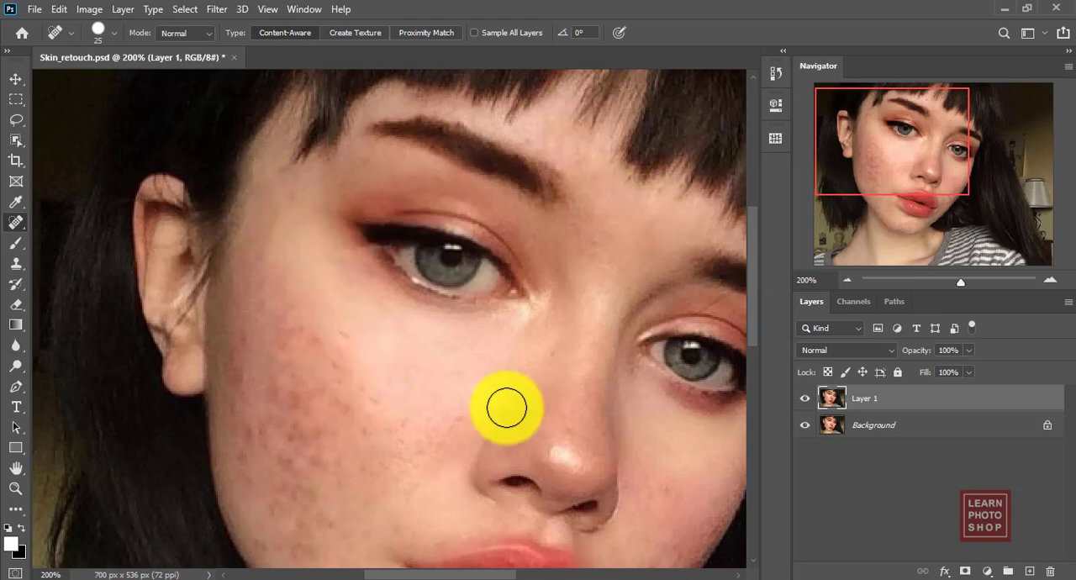
Heal the red spots on the far cheek with a size 15 brush and the ear-side cheek's acne with a size 45 brush.
drag(757, 294, 761, 363)
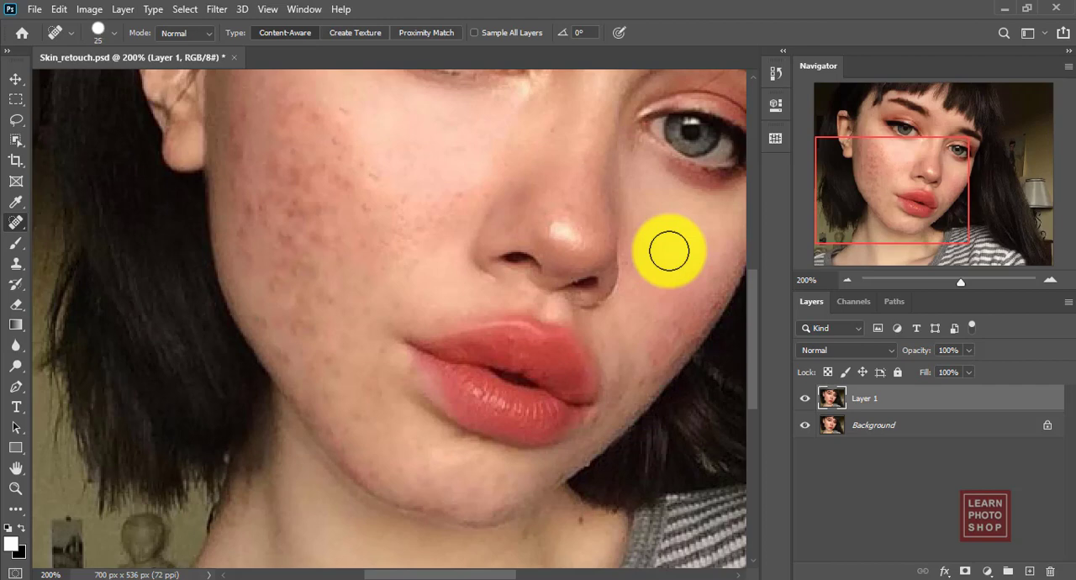
key(bracketleft)
key(bracketleft)
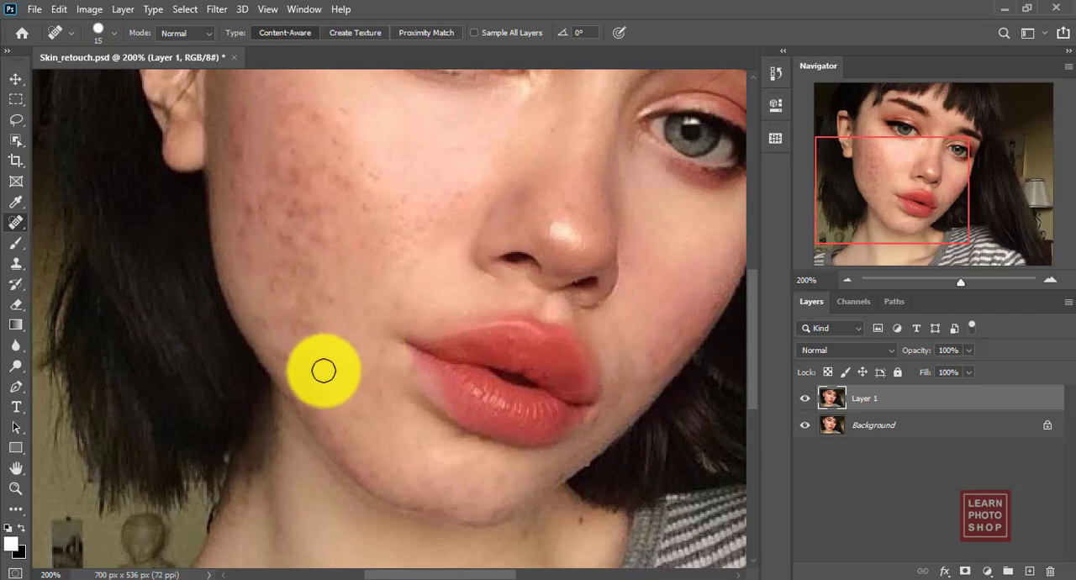
key(bracketright)
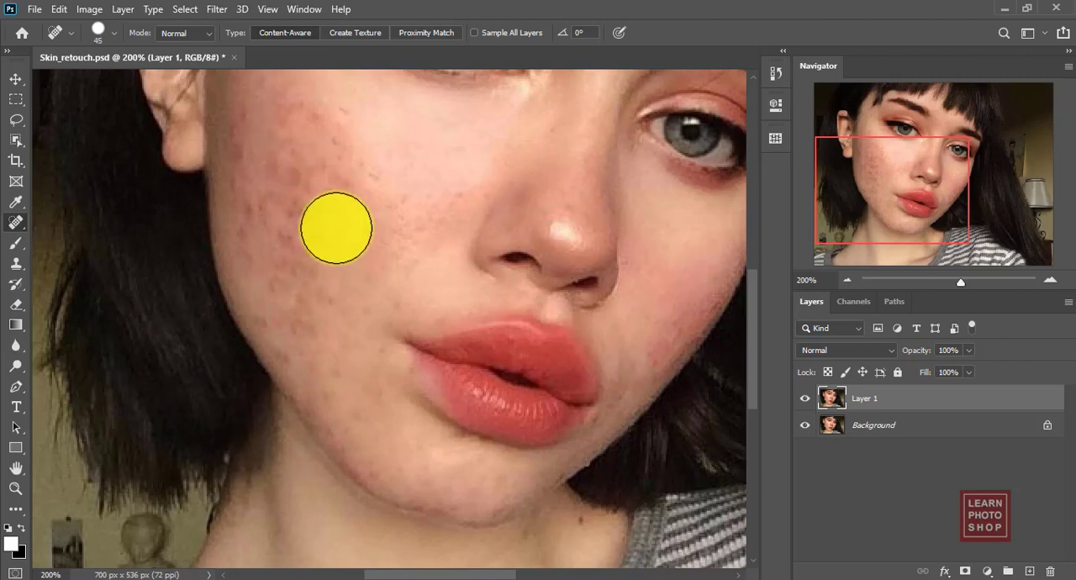
click(314, 195)
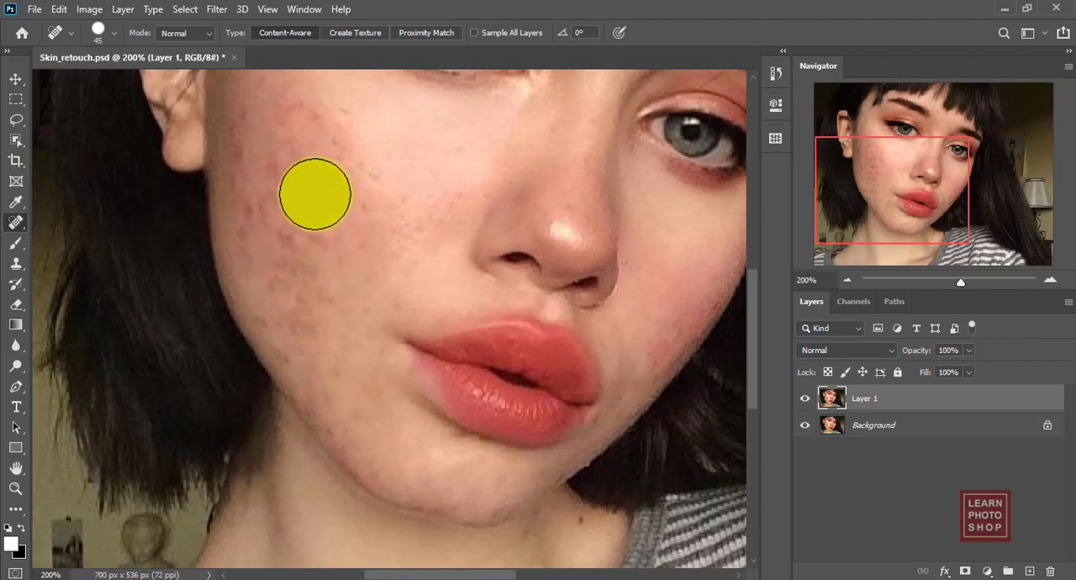
click(315, 113)
click(557, 292)
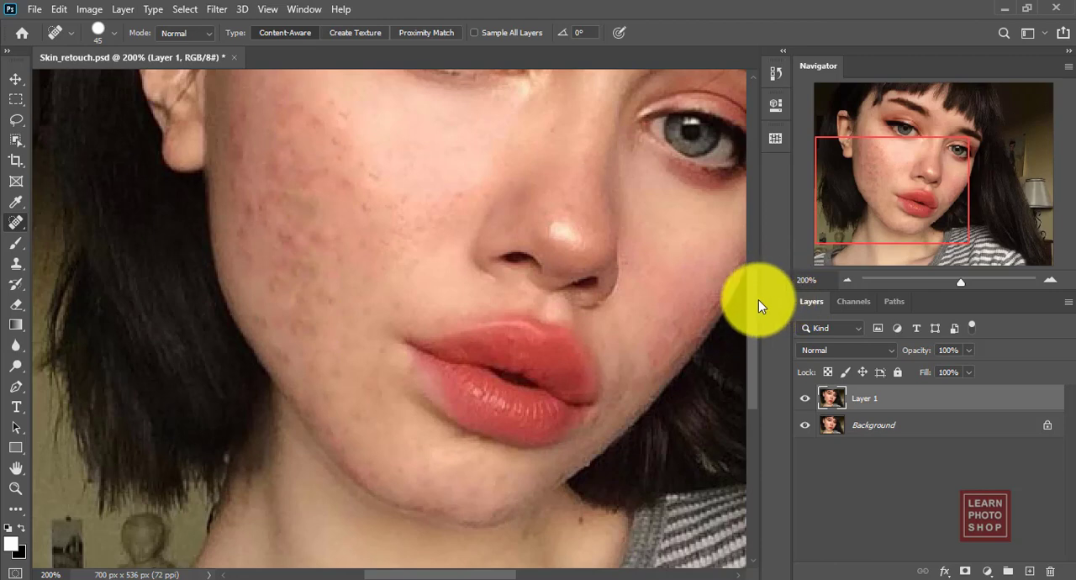
Duplicate the healed Layer 1.
scroll(755, 298, up, 3)
scroll(747, 252, up, 5)
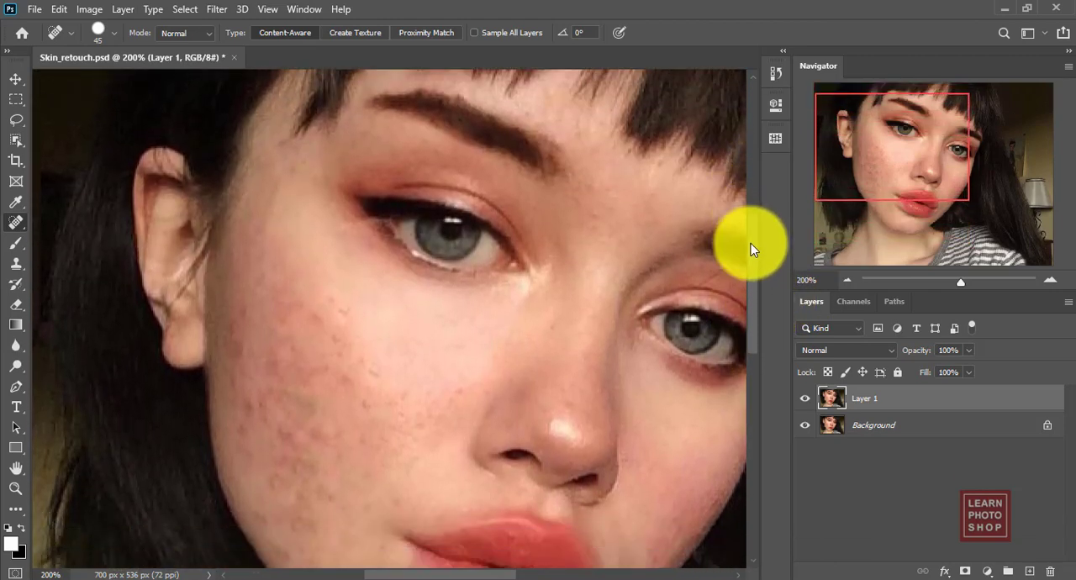
key(ctrl+minus)
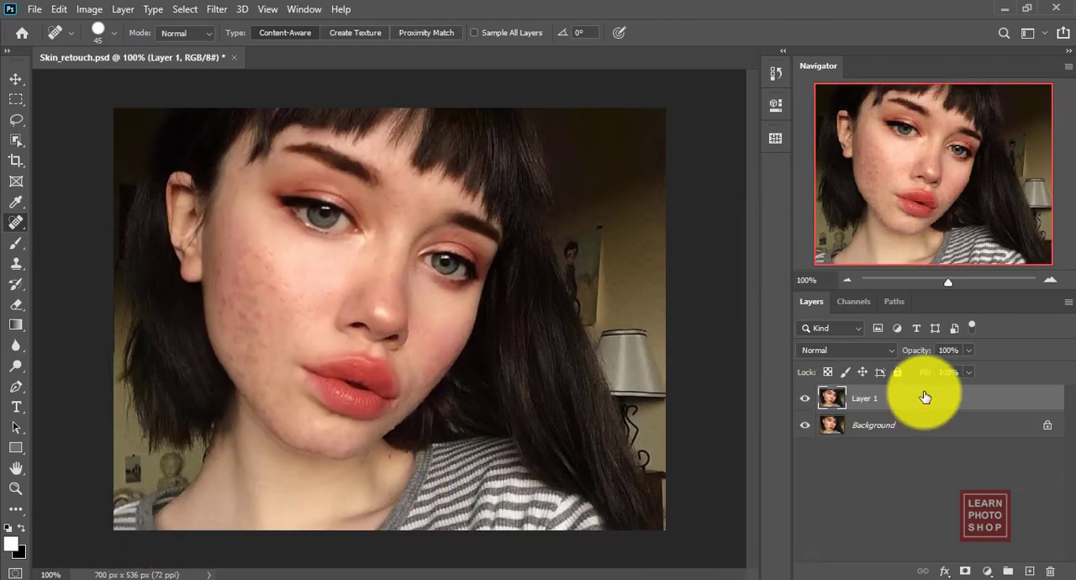
drag(925, 396, 1031, 568)
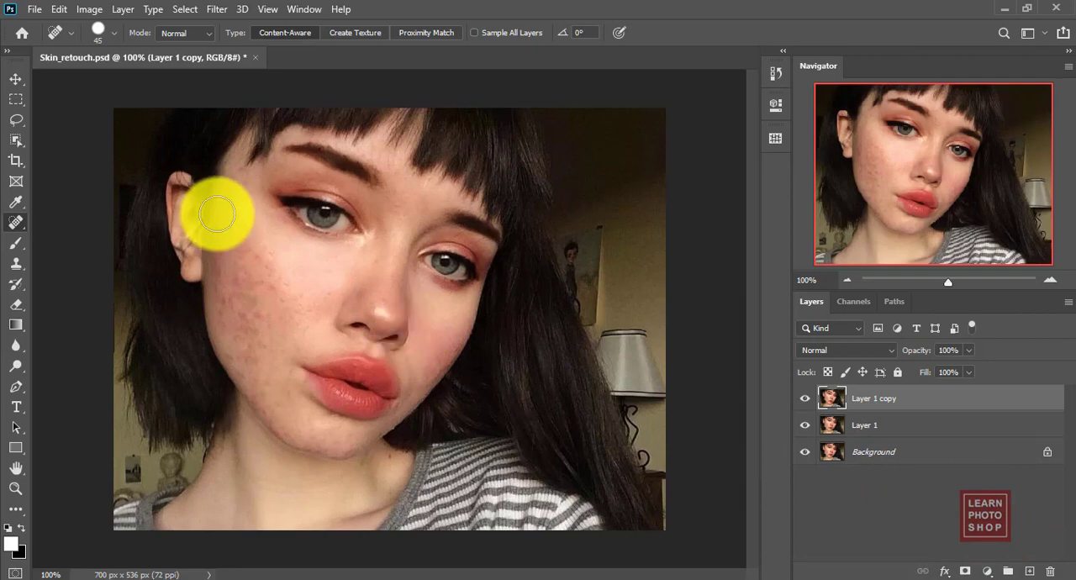
Apply a Gaussian Blur with a radius of 5.0 pixels to Layer 1 copy.
click(218, 12)
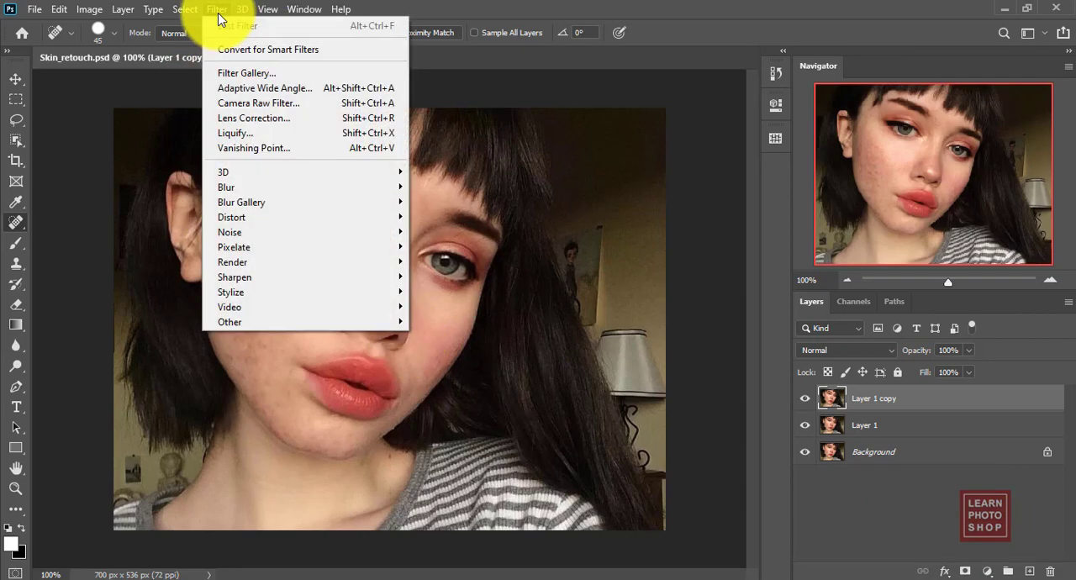
mouse_move(284, 193)
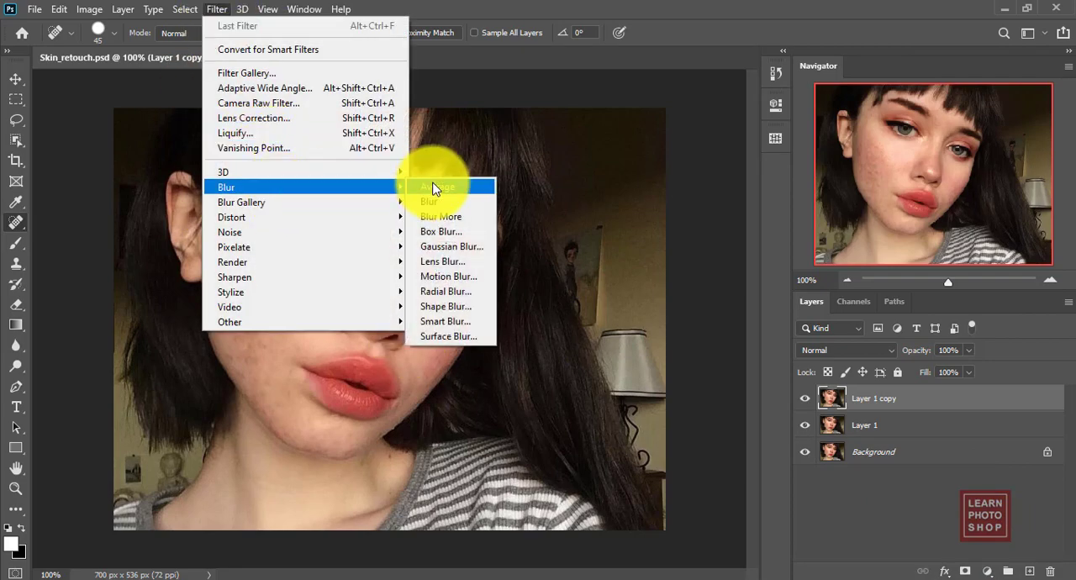
click(460, 248)
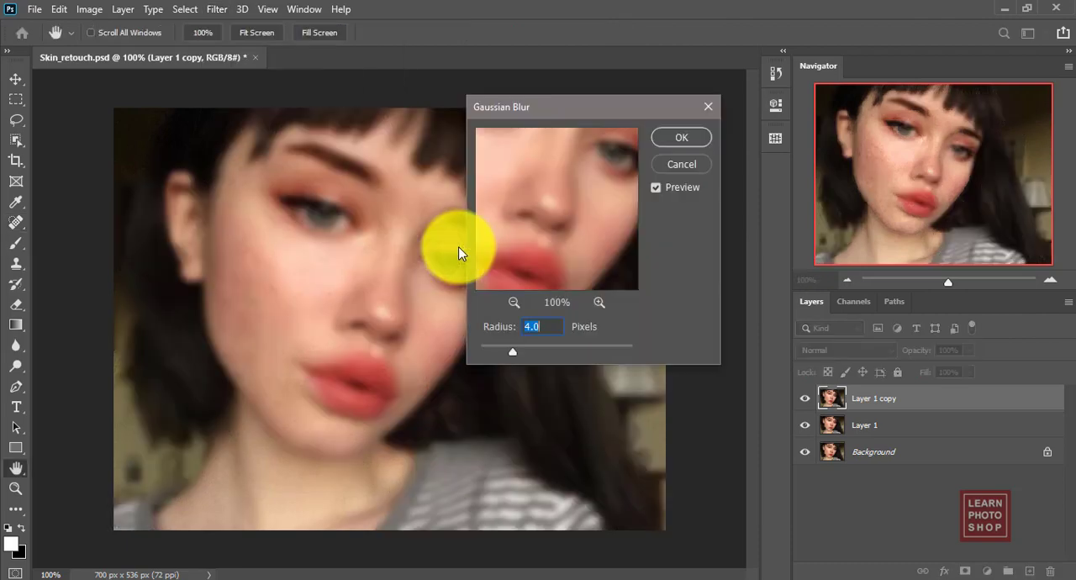
drag(602, 232, 607, 235)
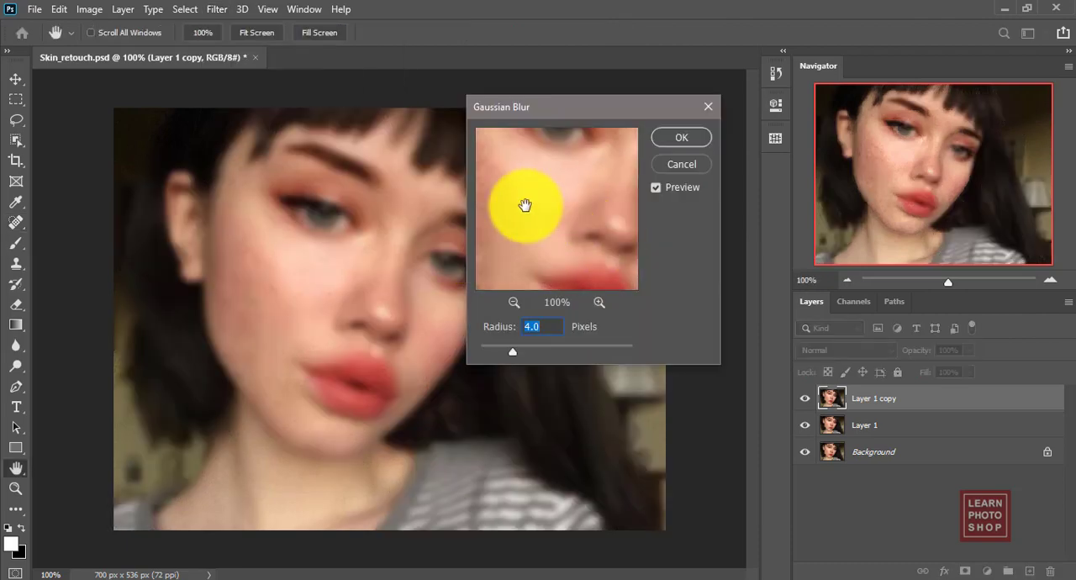
drag(524, 197, 564, 197)
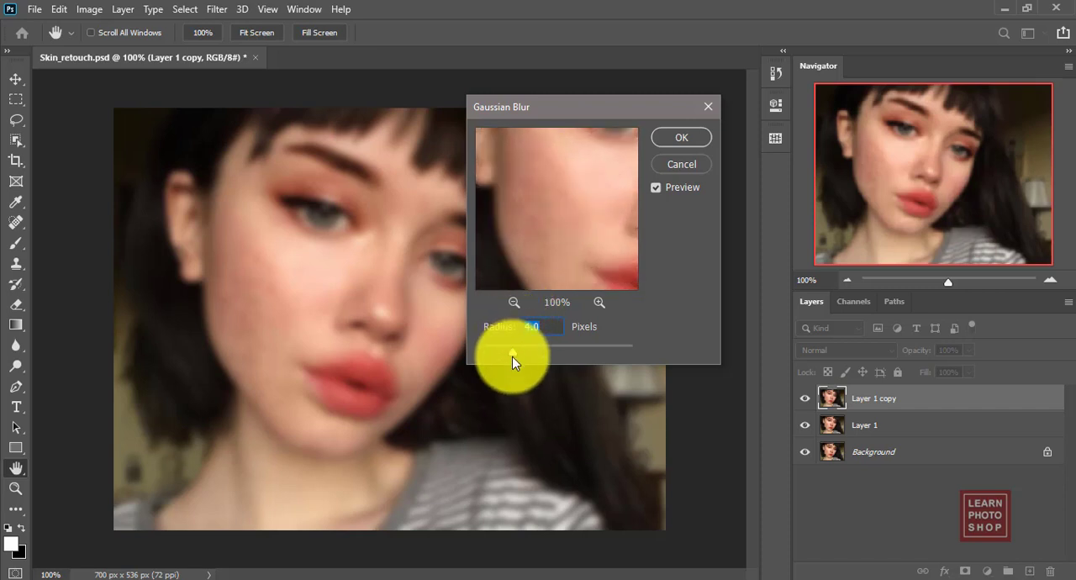
drag(511, 356, 523, 356)
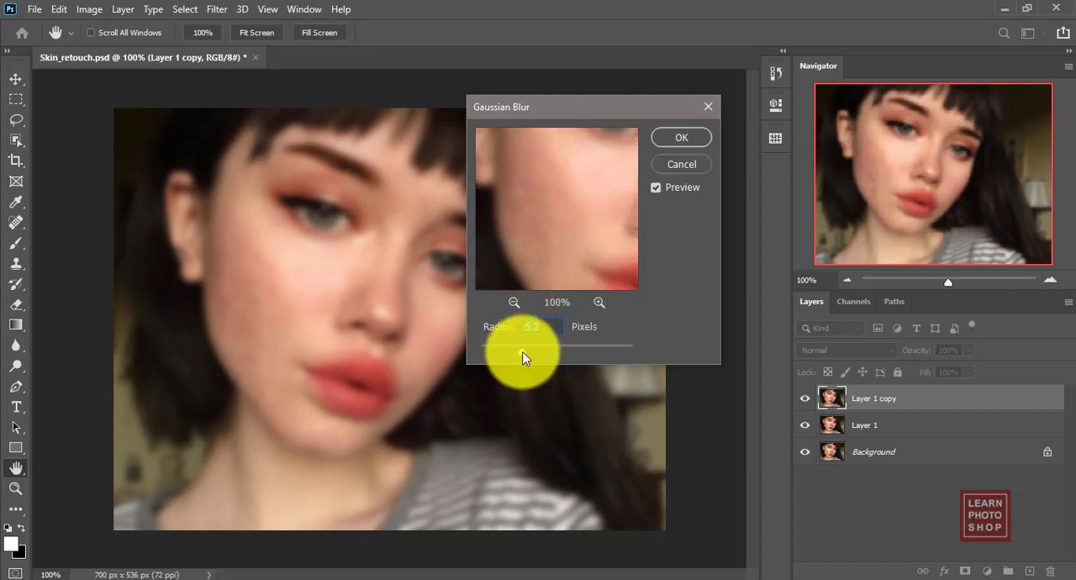
drag(591, 180, 569, 272)
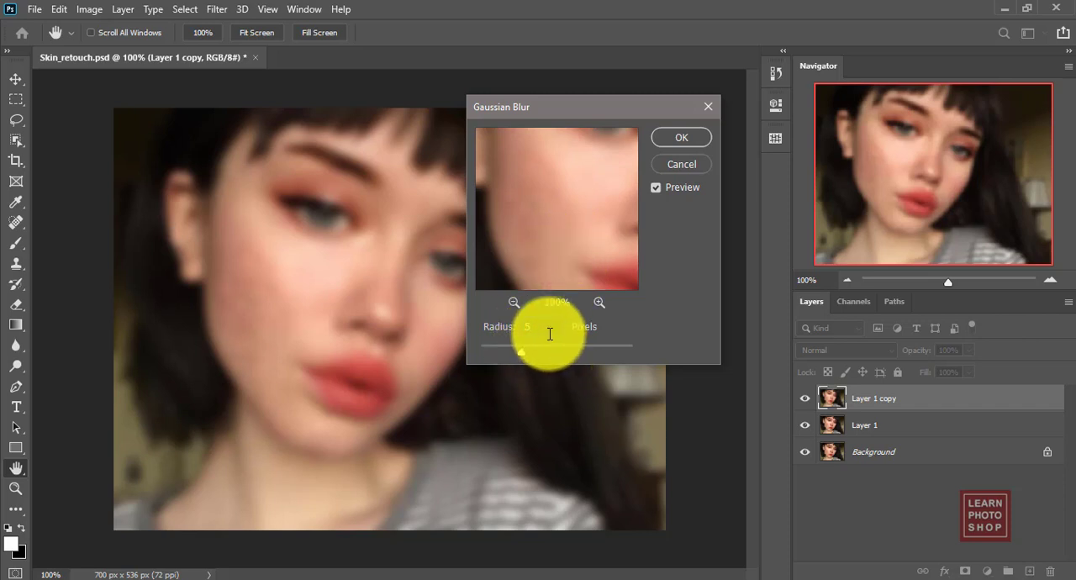
click(579, 194)
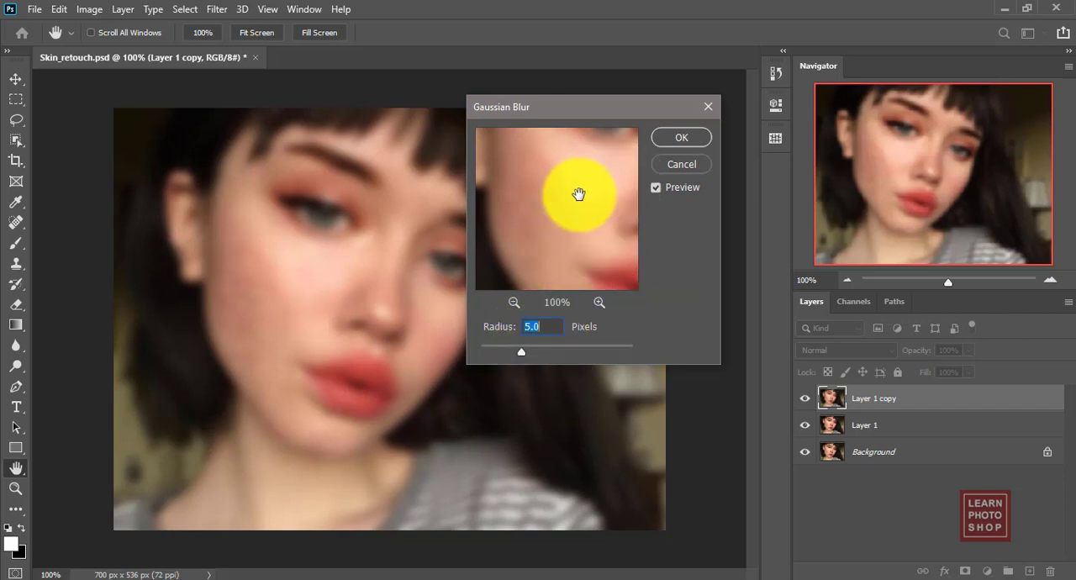
drag(580, 194, 525, 202)
click(665, 142)
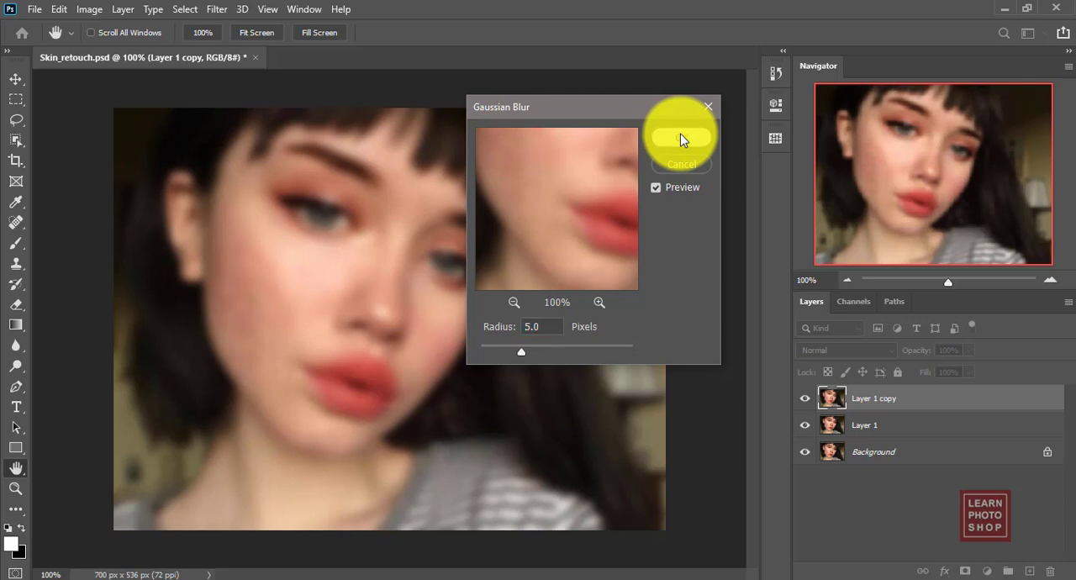
Add a black layer mask to the blurred Layer 1 copy and activate the Brush tool with a soft tip at 0% hardness.
key(j)
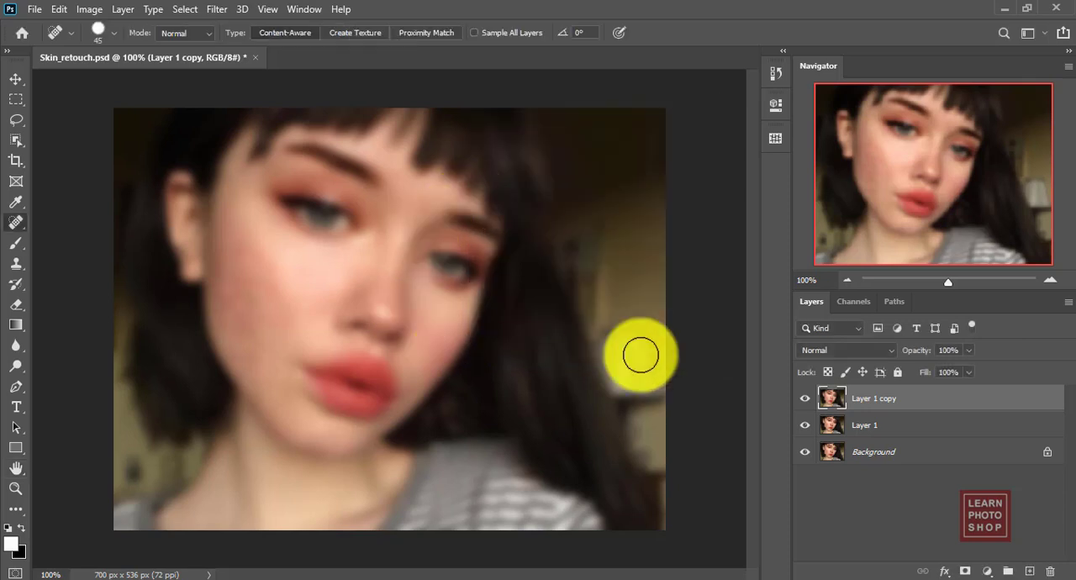
alt+click(967, 574)
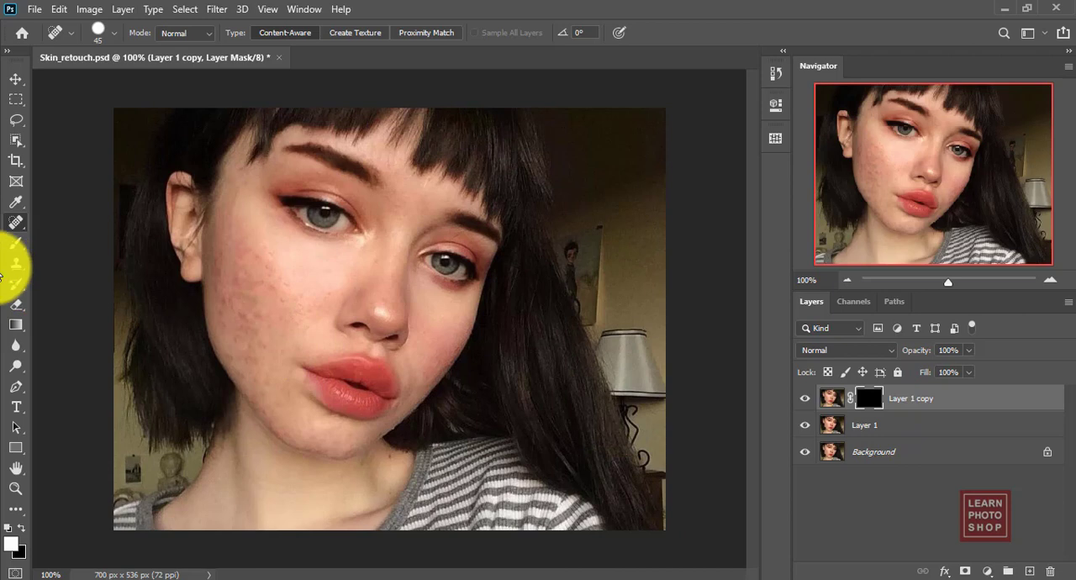
key(b)
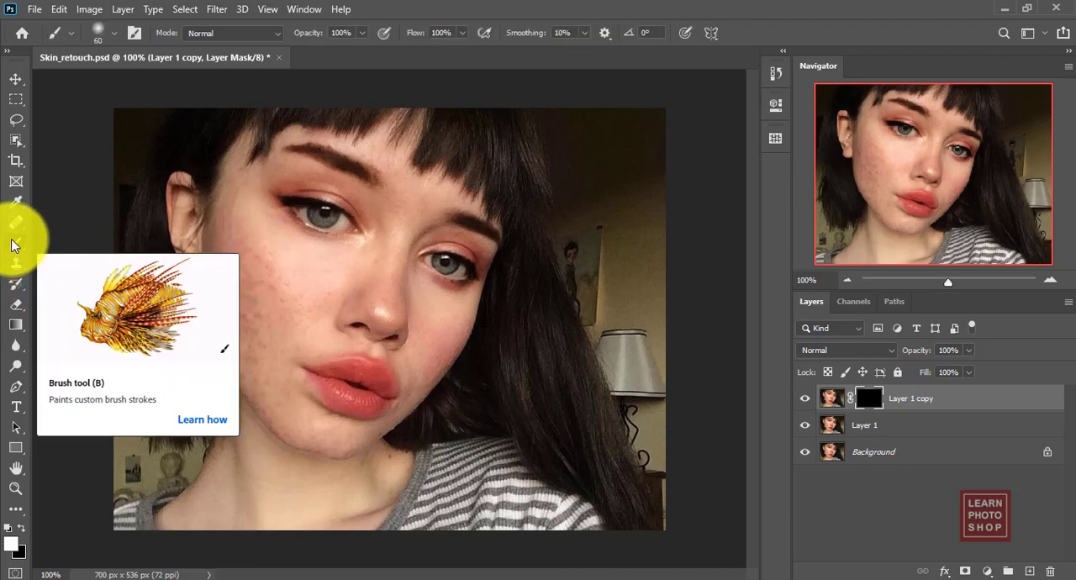
click(115, 33)
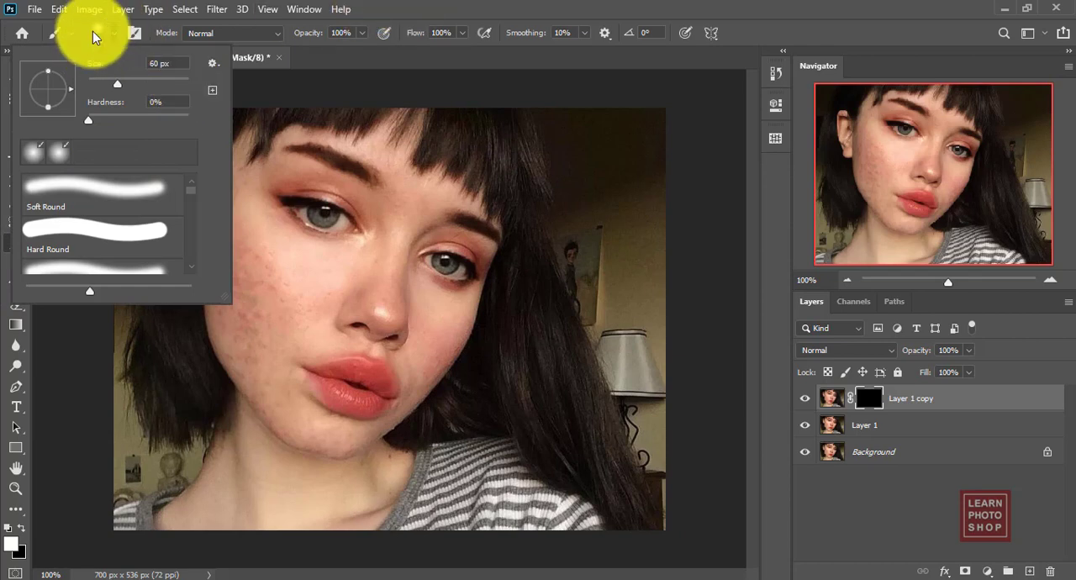
click(487, 4)
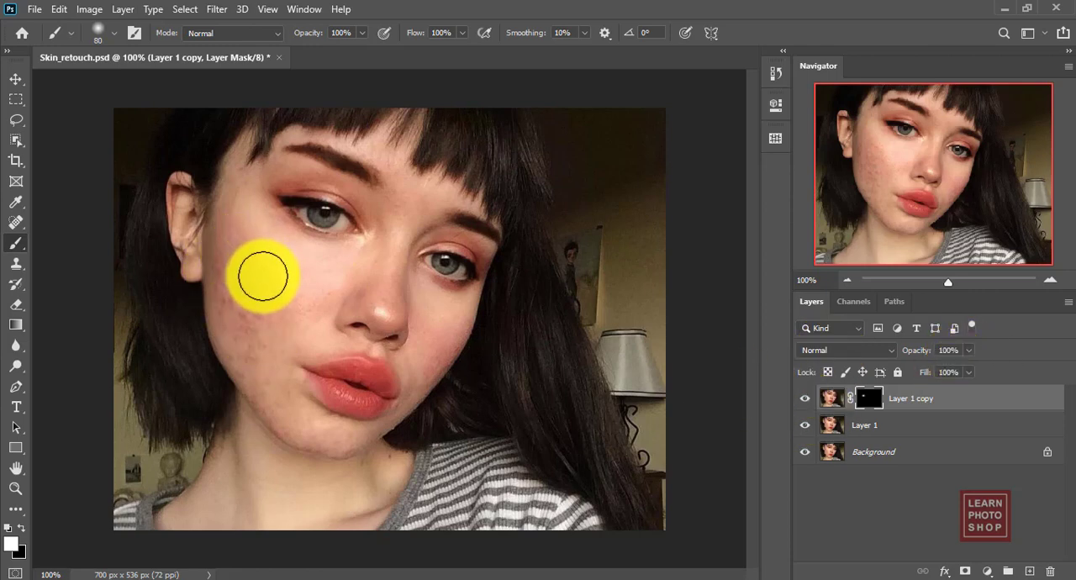
Paint white on the mask over the ear-side cheek up to the temple, using brush sizes 80, 100 and 60.
mouse_move(269, 293)
mouse_down()
mouse_move(228, 325)
mouse_move(228, 305)
mouse_move(236, 299)
mouse_move(253, 326)
mouse_move(257, 356)
mouse_move(283, 331)
mouse_move(267, 295)
mouse_up()
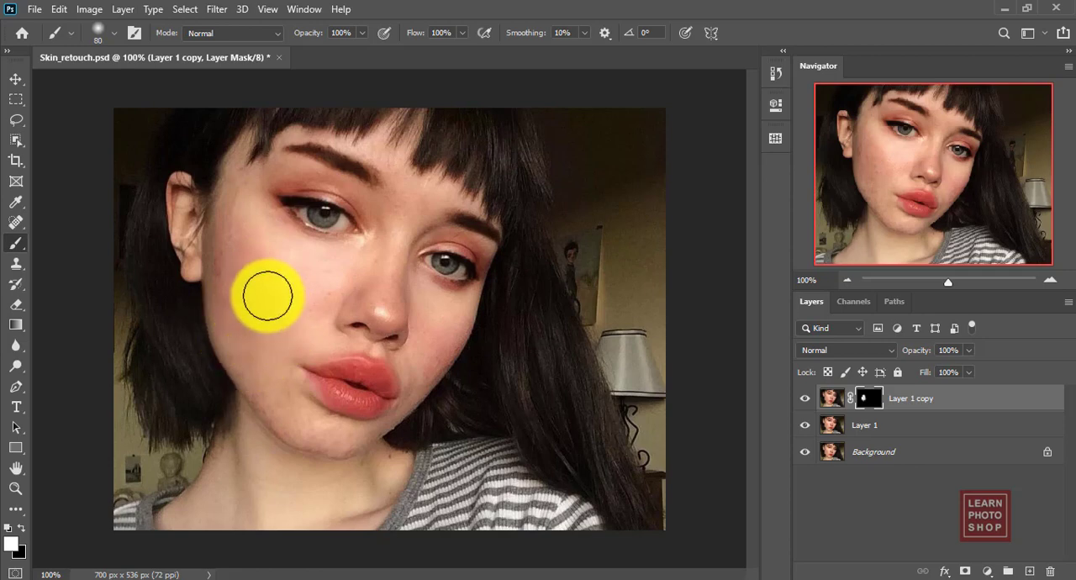
key(bracketright)
key(bracketright)
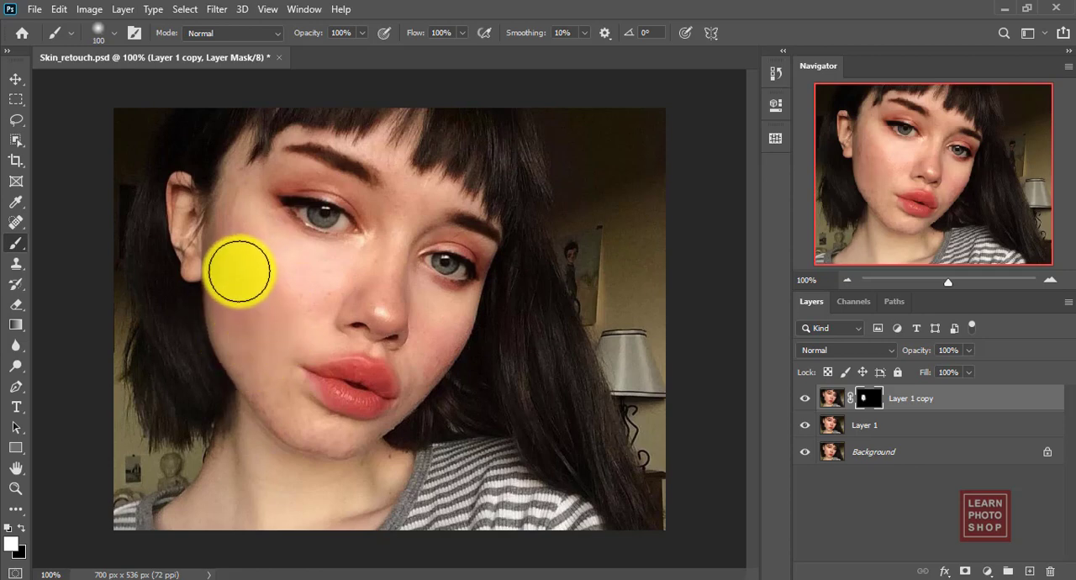
key(bracketleft)
key(bracketleft)
drag(238, 271, 230, 200)
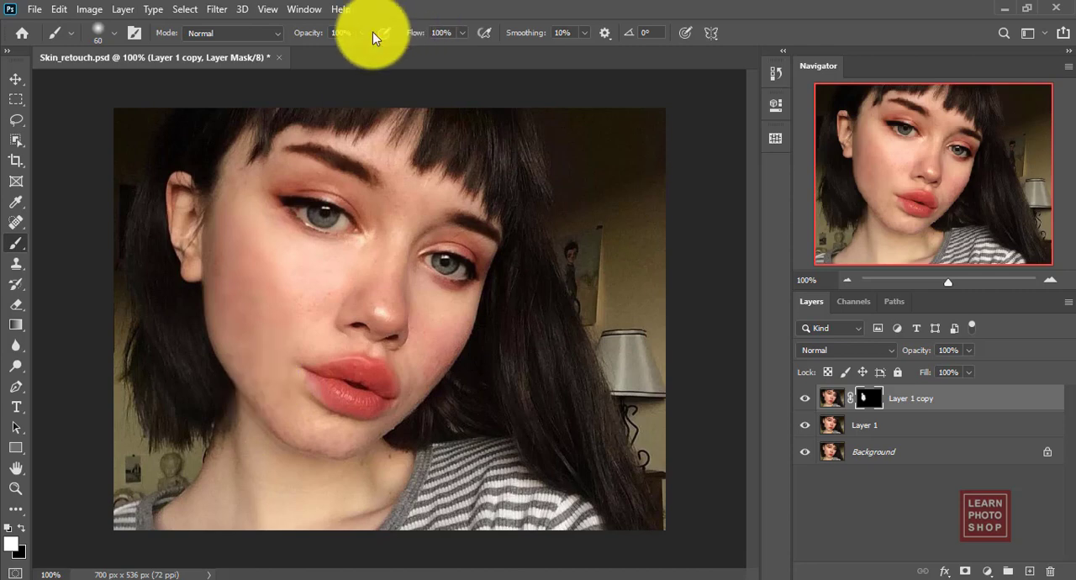
Set the brush opacity to 80% and paint the mask over the far cheek, jaw and skin around the lips, reducing the brush to size 30.
click(347, 32)
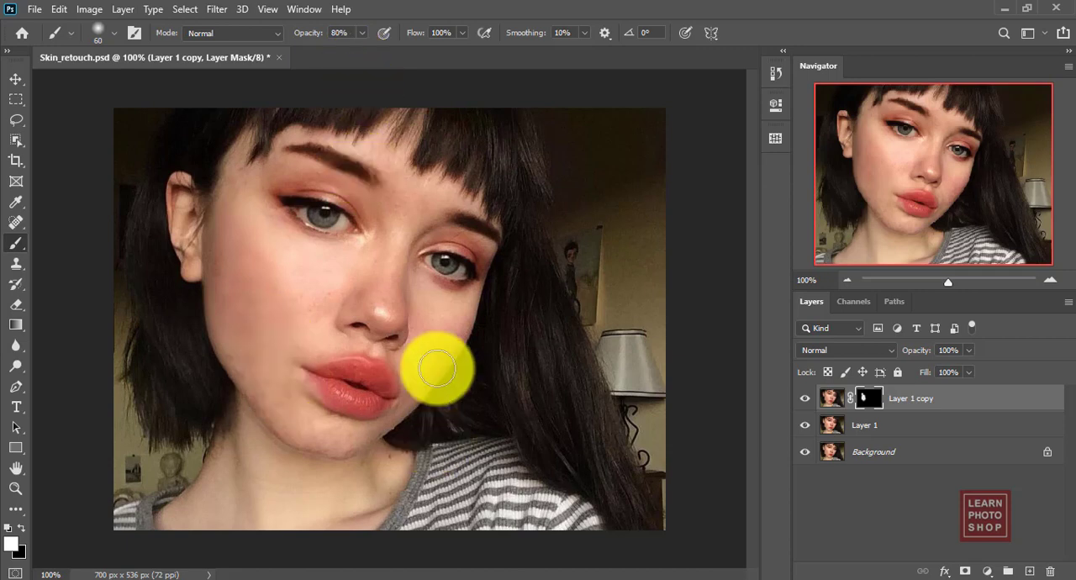
drag(437, 347, 427, 364)
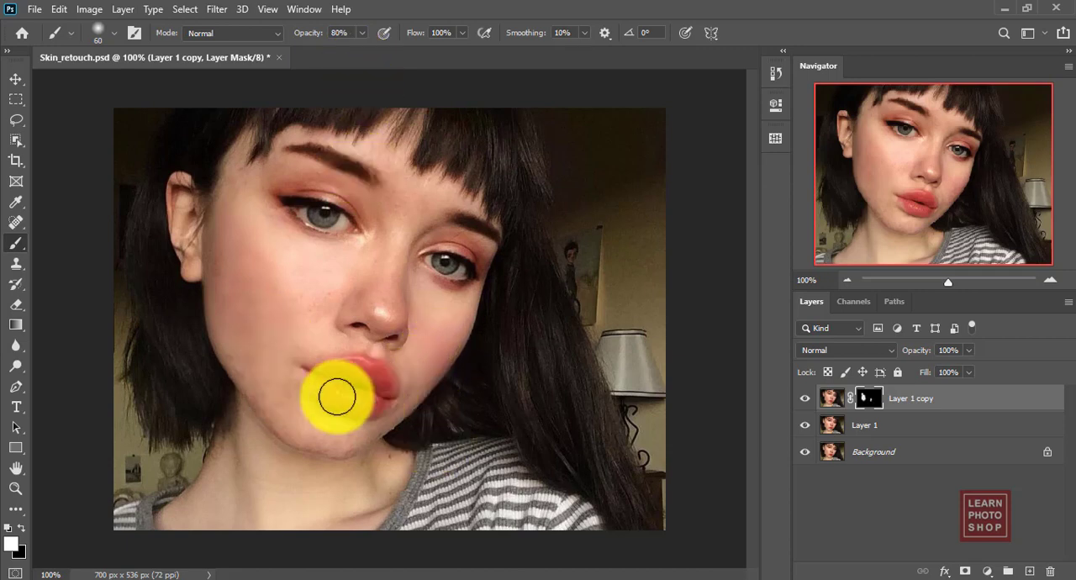
mouse_move(293, 406)
mouse_down()
mouse_move(255, 387)
mouse_move(307, 418)
mouse_move(272, 373)
mouse_up()
mouse_move(368, 351)
mouse_down()
mouse_move(311, 334)
mouse_move(296, 311)
mouse_move(316, 296)
mouse_move(249, 290)
mouse_move(245, 203)
mouse_move(347, 175)
mouse_move(295, 127)
mouse_move(441, 183)
mouse_move(338, 184)
mouse_move(419, 201)
mouse_move(395, 172)
mouse_move(449, 195)
mouse_move(367, 229)
mouse_move(402, 212)
mouse_move(395, 194)
mouse_move(432, 217)
mouse_move(394, 314)
mouse_move(386, 267)
mouse_move(390, 317)
mouse_move(479, 268)
mouse_move(421, 238)
mouse_move(395, 240)
mouse_move(338, 296)
mouse_move(262, 290)
mouse_move(237, 230)
mouse_move(237, 171)
mouse_move(248, 357)
mouse_move(225, 300)
mouse_move(218, 234)
mouse_move(217, 269)
mouse_move(264, 300)
mouse_move(283, 420)
mouse_move(361, 439)
mouse_move(329, 439)
mouse_move(312, 436)
mouse_move(372, 437)
mouse_move(430, 387)
mouse_move(417, 379)
mouse_move(396, 391)
mouse_move(398, 413)
mouse_move(361, 431)
mouse_move(432, 355)
mouse_move(377, 351)
mouse_move(421, 376)
mouse_up()
key(bracketleft)
key(bracketleft)
key(bracketleft)
key(bracketleft)
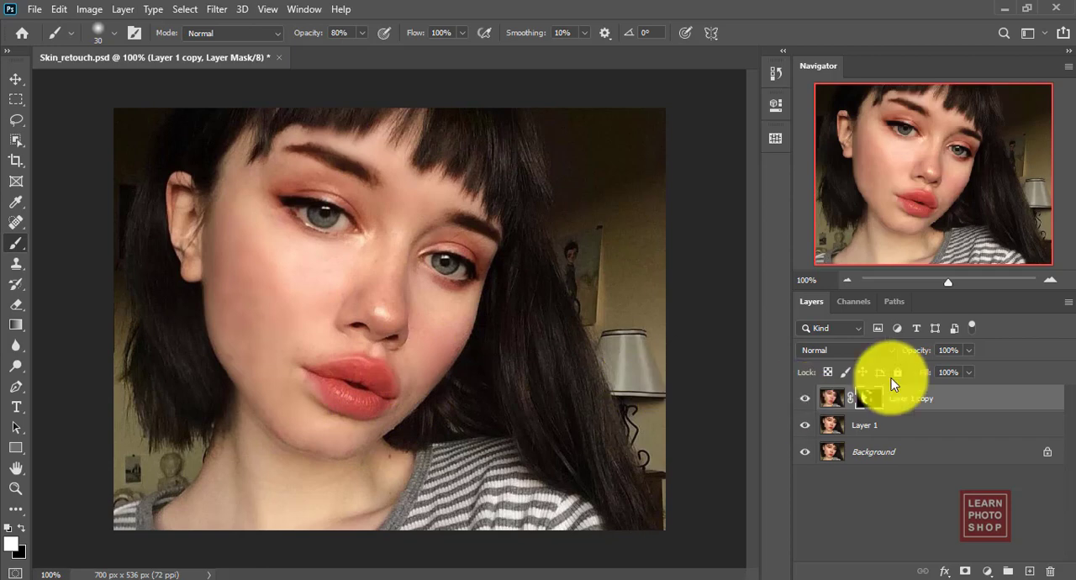
Duplicate the masked Layer 1 copy and set the duplicate's blend mode to Overlay.
click(891, 353)
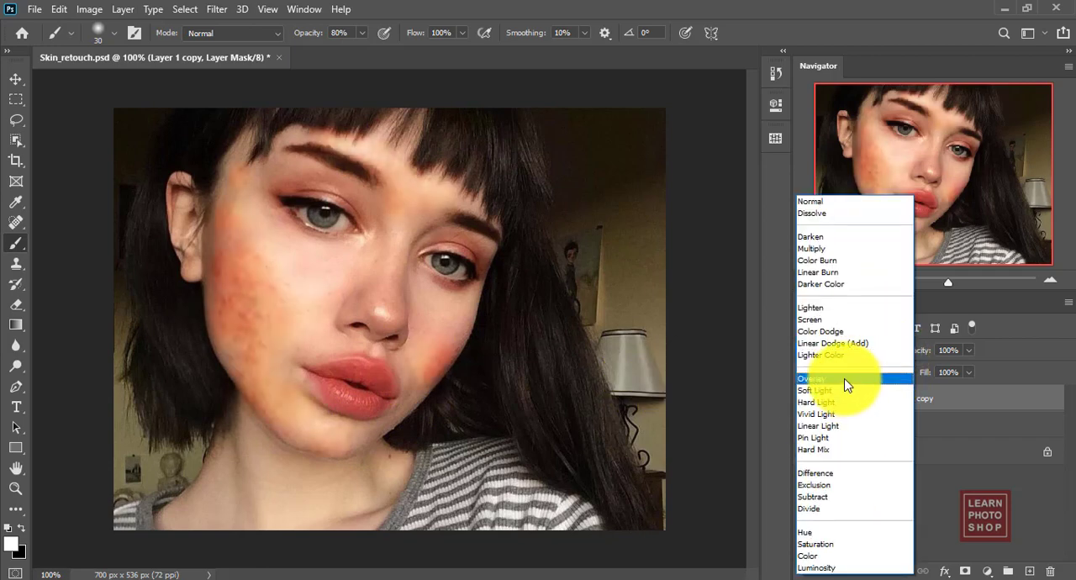
click(807, 6)
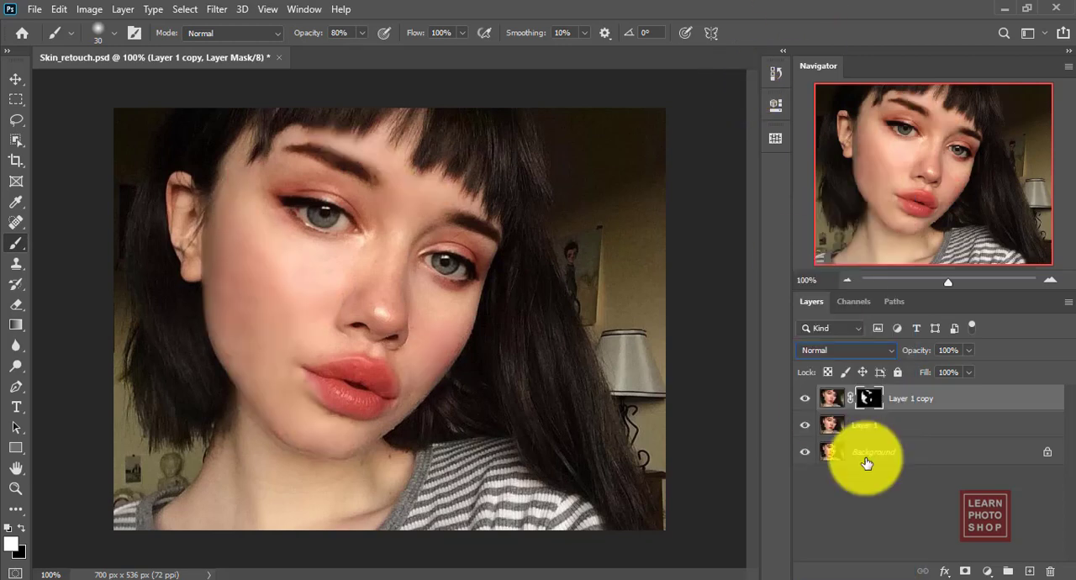
drag(956, 404, 1030, 571)
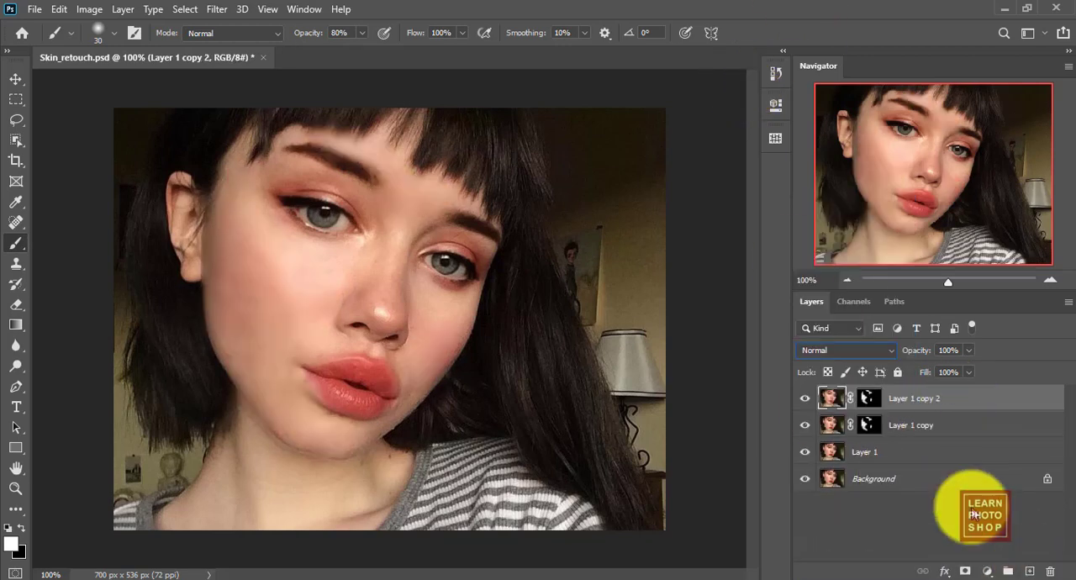
click(891, 350)
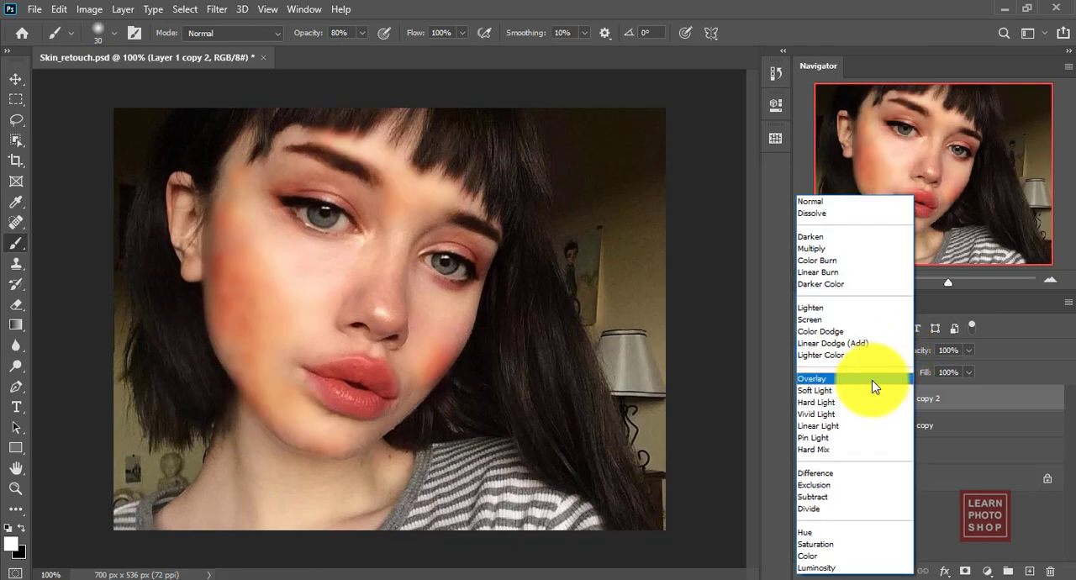
click(872, 380)
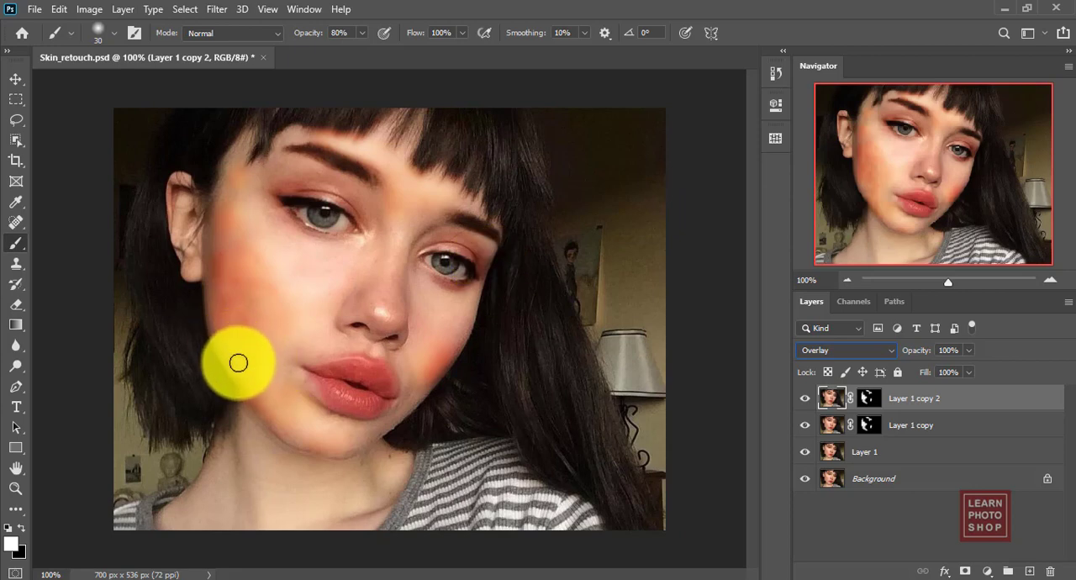
Paint white on Layer 1 copy 2's mask over the ear-side cheek, jaw, nose and mouth area, using brush sizes 45, 90 and 70.
drag(226, 341, 259, 372)
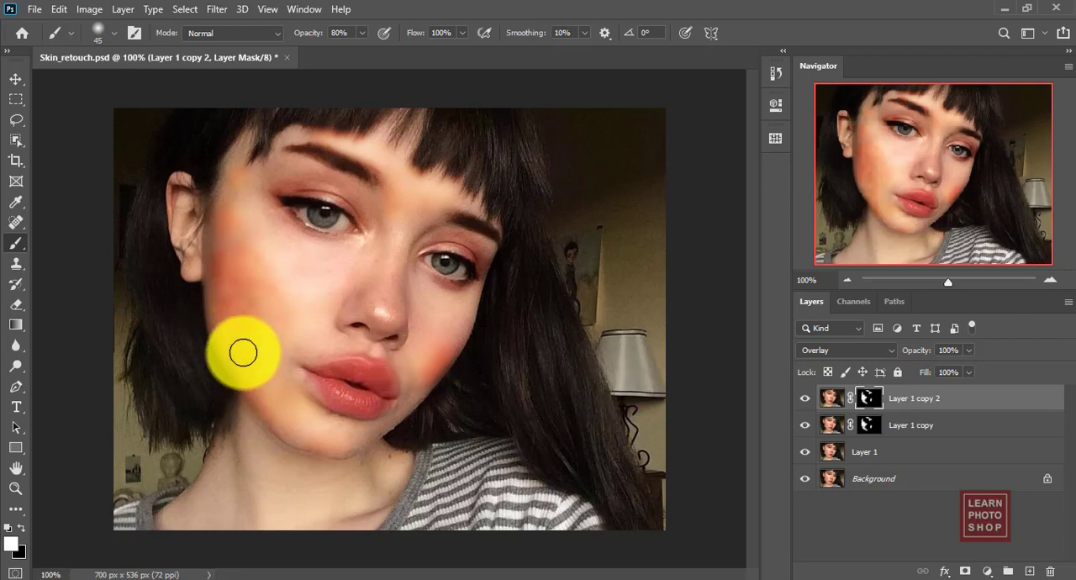
key(bracketright)
key(bracketright)
key(bracketright)
key(bracketright)
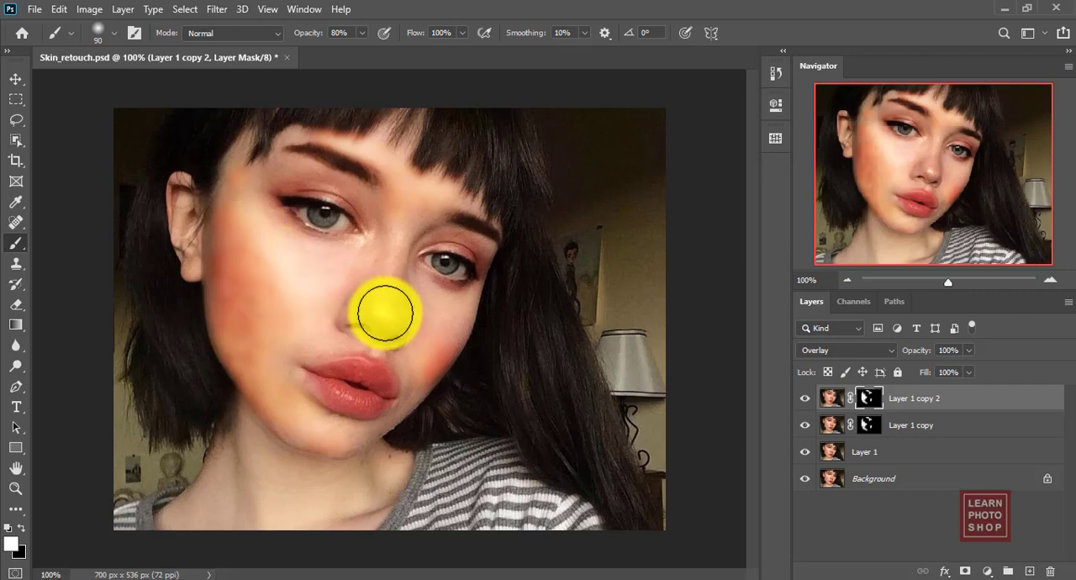
key(bracketleft)
key(bracketleft)
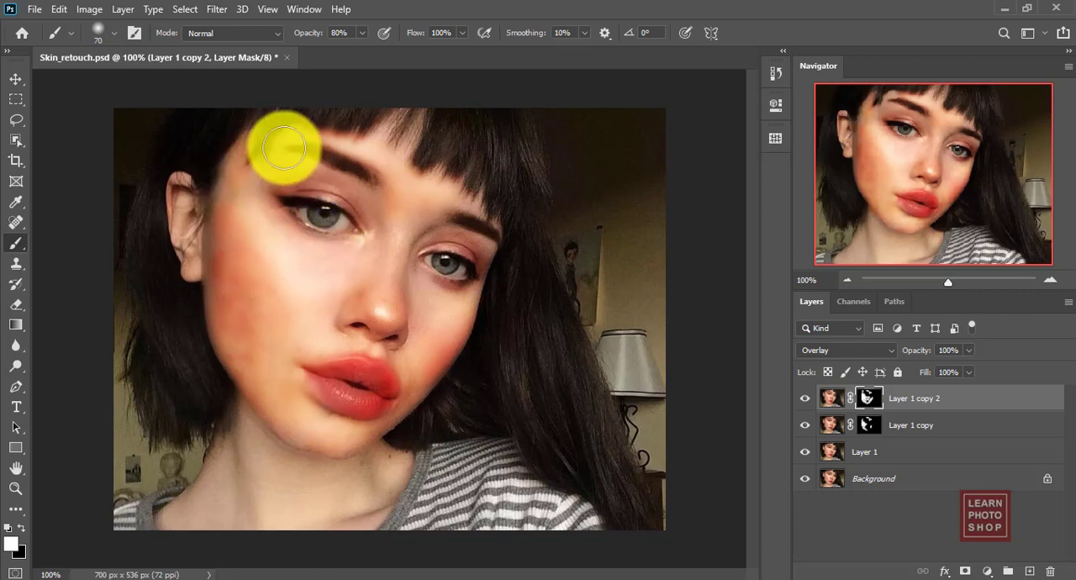
Paint the same mask over the temple, forehead and ear-side eyelid, using brush sizes 80 and 50.
key(bracketleft)
key(bracketleft)
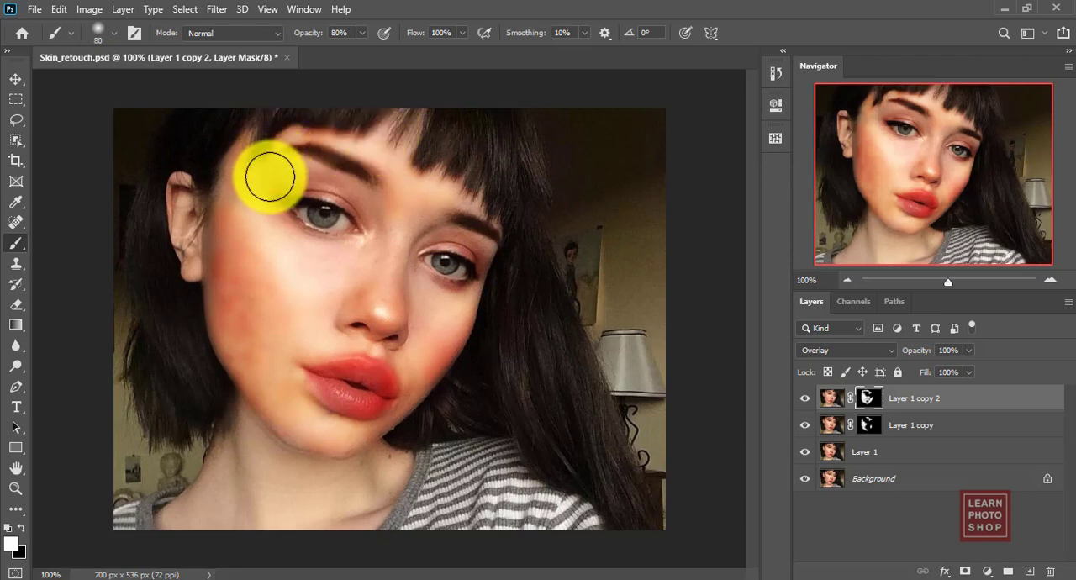
mouse_move(271, 179)
mouse_down()
mouse_move(317, 172)
mouse_move(348, 182)
mouse_move(378, 214)
mouse_move(400, 215)
mouse_move(374, 247)
mouse_move(376, 267)
mouse_move(402, 226)
mouse_move(433, 208)
mouse_move(474, 216)
mouse_up()
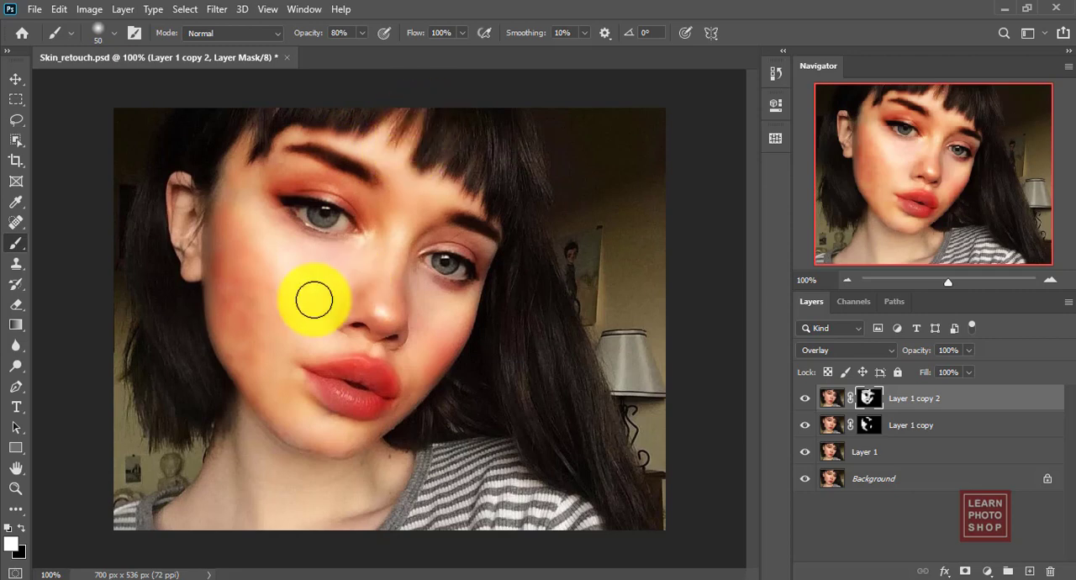
Extend the white mask painting over the neck and temple at brush size 70, and over the ear and far eyelid at size 35.
key(bracketright)
key(bracketright)
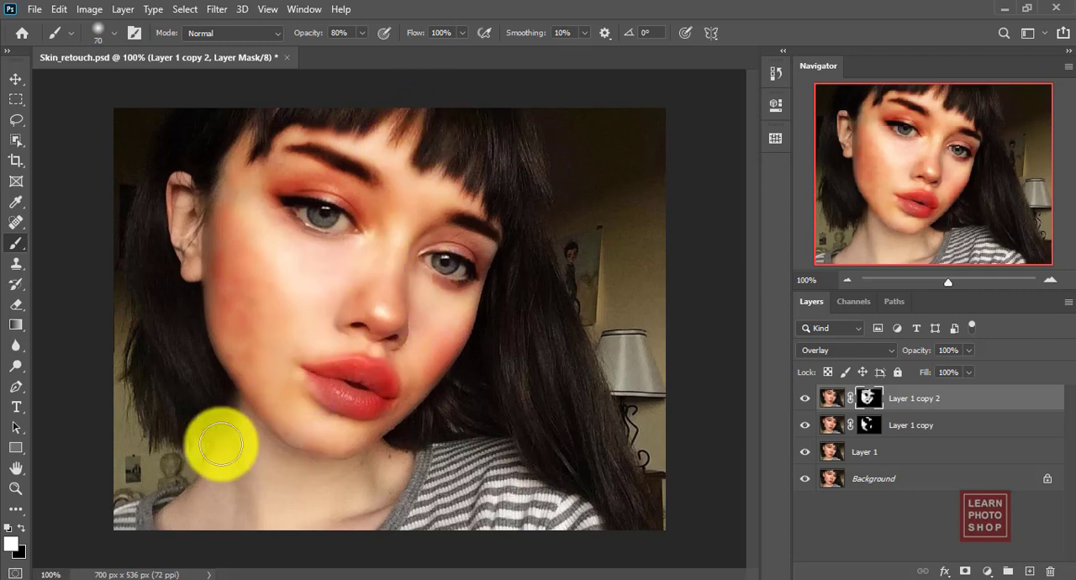
mouse_move(242, 423)
mouse_down()
mouse_move(270, 455)
mouse_move(319, 477)
mouse_move(390, 466)
mouse_move(368, 500)
mouse_move(303, 516)
mouse_move(230, 512)
mouse_move(246, 443)
mouse_move(209, 499)
mouse_move(175, 512)
mouse_move(288, 524)
mouse_up()
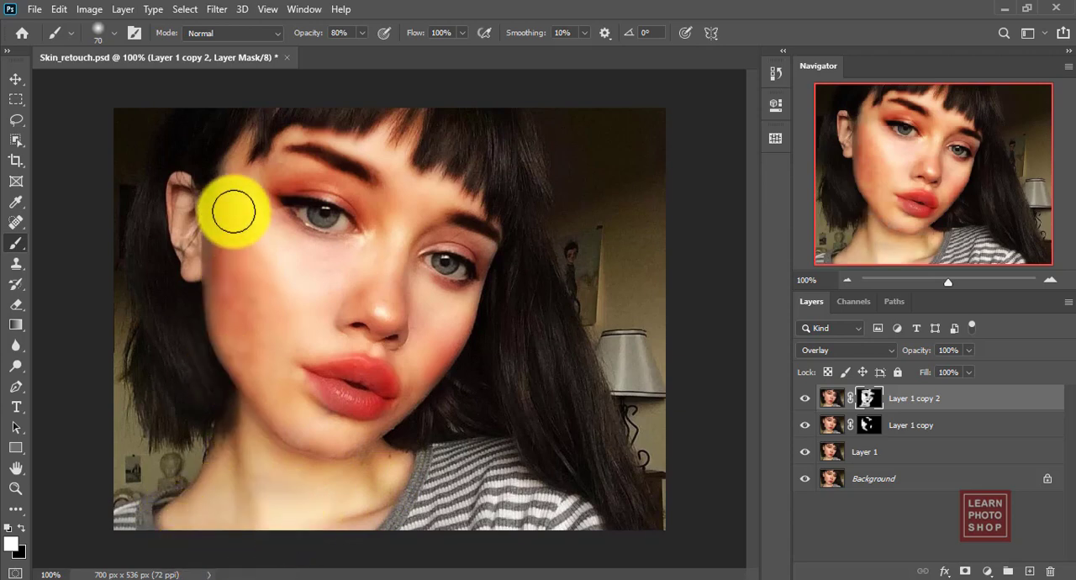
mouse_move(230, 191)
mouse_down()
mouse_move(255, 341)
mouse_move(285, 370)
mouse_move(325, 342)
mouse_move(239, 334)
mouse_move(290, 395)
mouse_move(377, 448)
mouse_move(341, 448)
mouse_move(302, 401)
mouse_move(299, 353)
mouse_move(258, 297)
mouse_move(366, 489)
mouse_move(469, 423)
mouse_move(338, 426)
mouse_move(207, 384)
mouse_move(251, 339)
mouse_move(300, 414)
mouse_move(263, 332)
mouse_move(277, 385)
mouse_move(528, 393)
mouse_move(293, 348)
mouse_move(230, 246)
mouse_move(285, 415)
mouse_move(280, 324)
mouse_move(262, 301)
mouse_move(276, 278)
mouse_move(367, 285)
mouse_move(392, 250)
mouse_move(349, 264)
mouse_up()
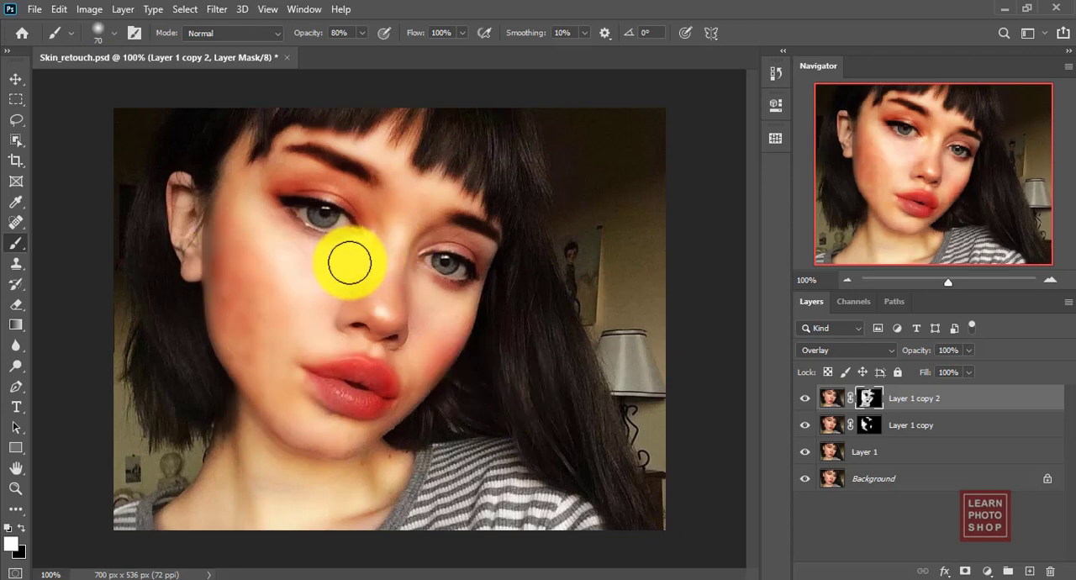
mouse_move(278, 256)
mouse_down()
mouse_move(342, 367)
mouse_move(386, 359)
mouse_move(287, 389)
mouse_move(334, 421)
mouse_move(301, 383)
mouse_move(330, 412)
mouse_move(382, 423)
mouse_move(437, 373)
mouse_move(253, 222)
mouse_move(327, 137)
mouse_move(405, 118)
mouse_move(438, 163)
mouse_move(481, 190)
mouse_move(494, 228)
mouse_move(488, 257)
mouse_move(481, 238)
mouse_move(333, 223)
mouse_move(187, 182)
mouse_move(206, 179)
mouse_move(235, 279)
mouse_move(214, 310)
mouse_move(207, 240)
mouse_move(192, 273)
mouse_move(173, 183)
mouse_move(189, 238)
mouse_up()
key(bracketleft)
key(bracketleft)
key(bracketleft)
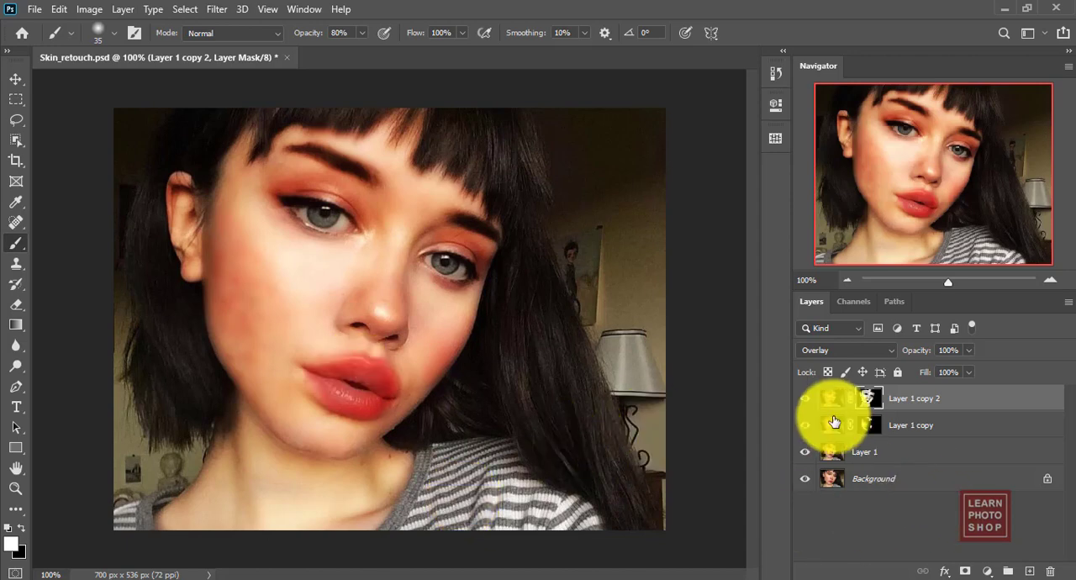
Compare the image without Layer 1 copy 2, sample an orange skin tone, and paint it on Layer 1 copy's ear-side cheek at size 90.
click(929, 427)
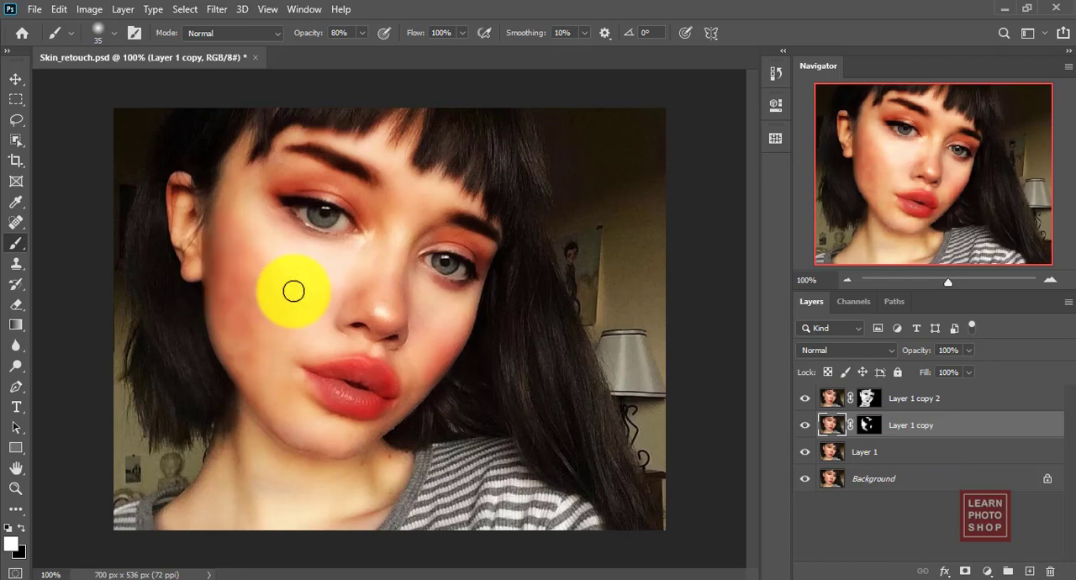
click(804, 405)
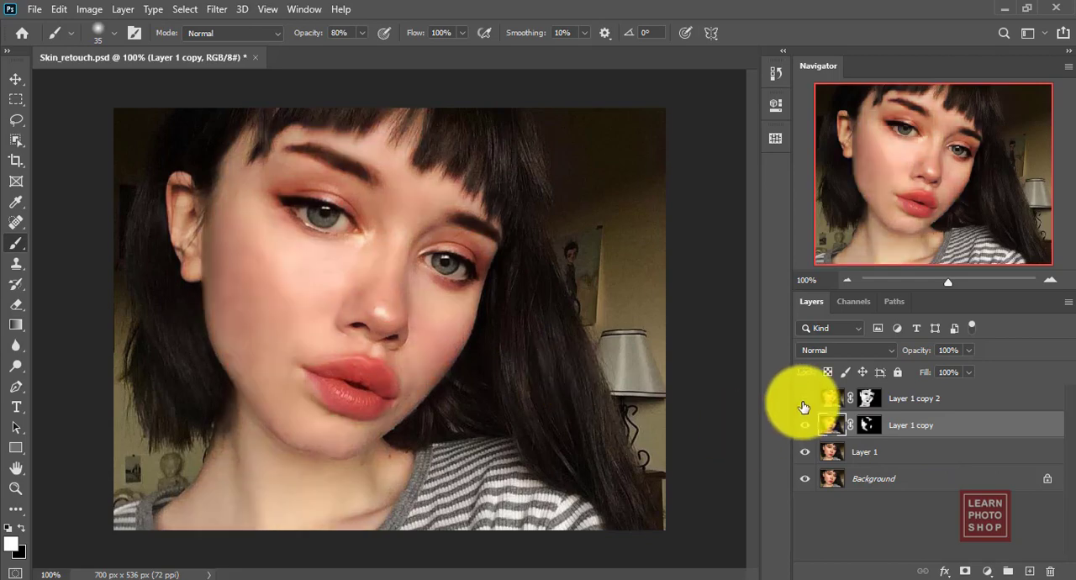
click(803, 406)
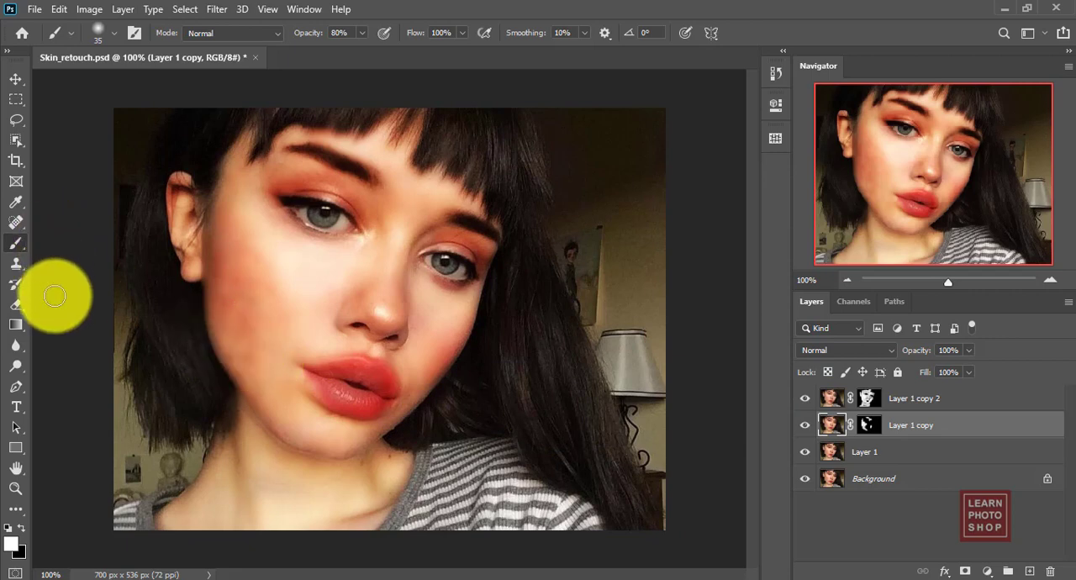
key(i)
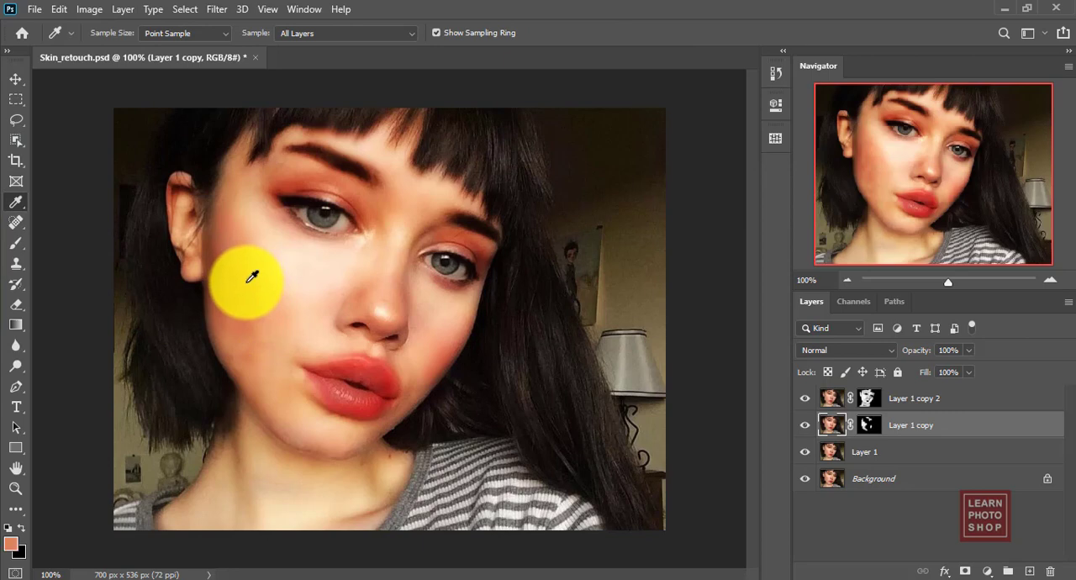
key(b)
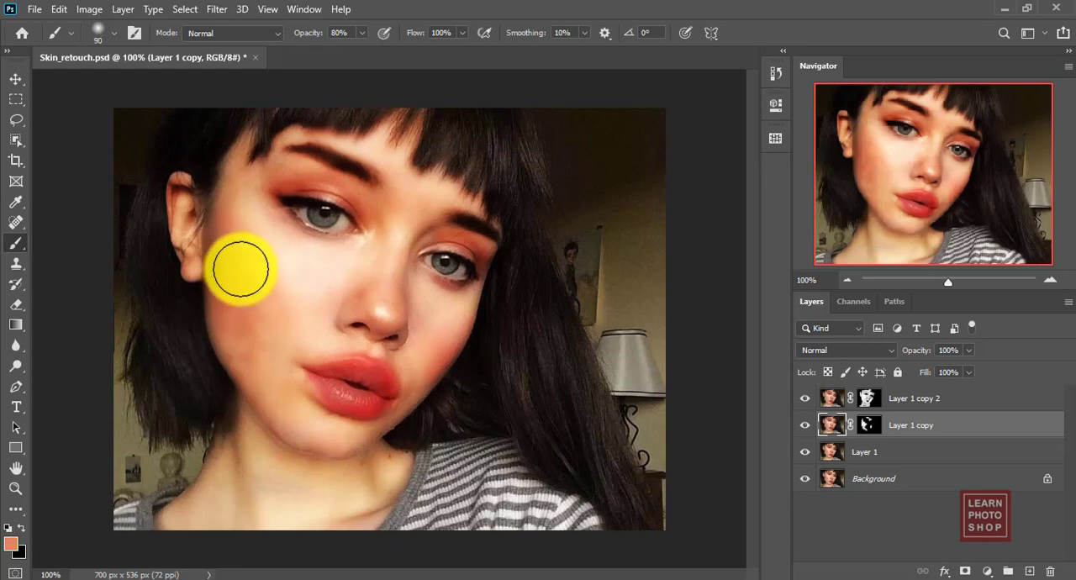
drag(241, 269, 243, 319)
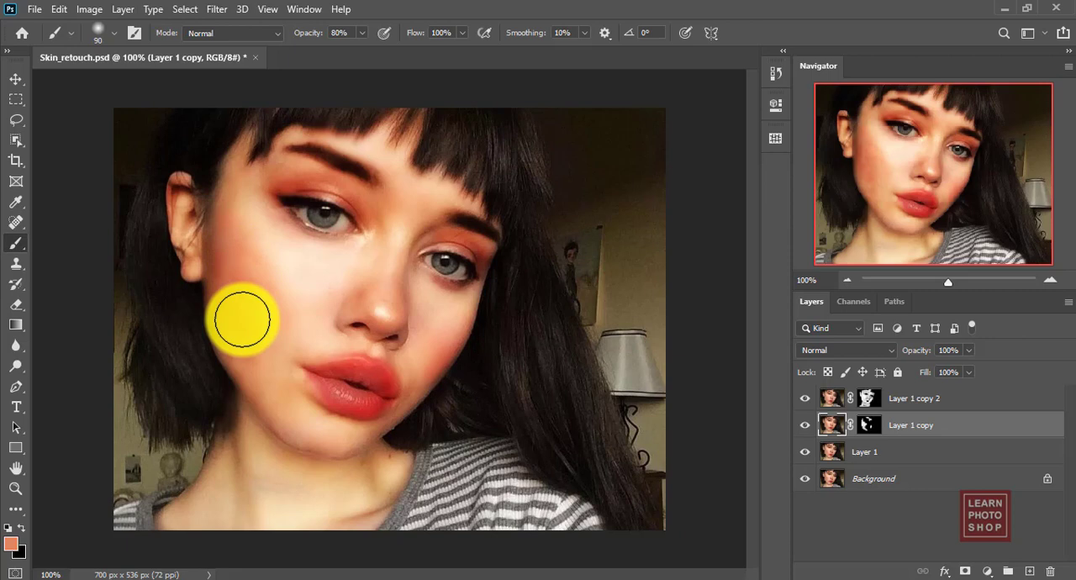
Continue painting the orange tone on Layer 1 copy from the cheek towards the chin, reducing the brush to size 45 and its opacity to 20%.
mouse_move(242, 320)
mouse_down()
mouse_move(246, 255)
mouse_move(243, 318)
mouse_move(235, 229)
mouse_move(241, 320)
mouse_move(258, 368)
mouse_move(224, 293)
mouse_move(265, 329)
mouse_move(272, 308)
mouse_move(240, 187)
mouse_move(253, 363)
mouse_move(280, 403)
mouse_move(240, 350)
mouse_move(244, 367)
mouse_move(223, 308)
mouse_move(242, 384)
mouse_move(233, 348)
mouse_move(298, 432)
mouse_move(342, 408)
mouse_move(251, 328)
mouse_move(264, 368)
mouse_move(243, 317)
mouse_move(242, 208)
mouse_move(308, 438)
mouse_move(288, 429)
mouse_move(227, 343)
mouse_move(254, 384)
mouse_move(216, 257)
mouse_move(248, 225)
mouse_move(271, 308)
mouse_move(272, 390)
mouse_move(242, 351)
mouse_move(240, 373)
mouse_move(221, 328)
mouse_move(235, 367)
mouse_move(228, 332)
mouse_move(284, 389)
mouse_move(247, 328)
mouse_move(370, 457)
mouse_up()
key(bracketleft)
key(bracketleft)
key(bracketleft)
key(bracketleft)
key(bracketleft)
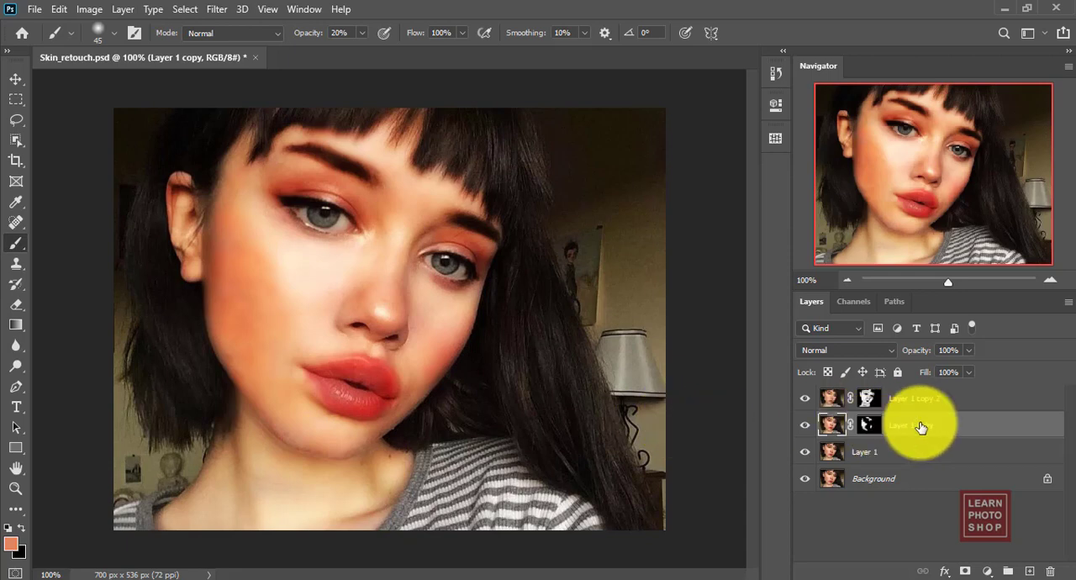
Paint white on Layer 1 copy's mask along the chin, and add more orange tone to the layer's cheek at brush size 70.
click(877, 428)
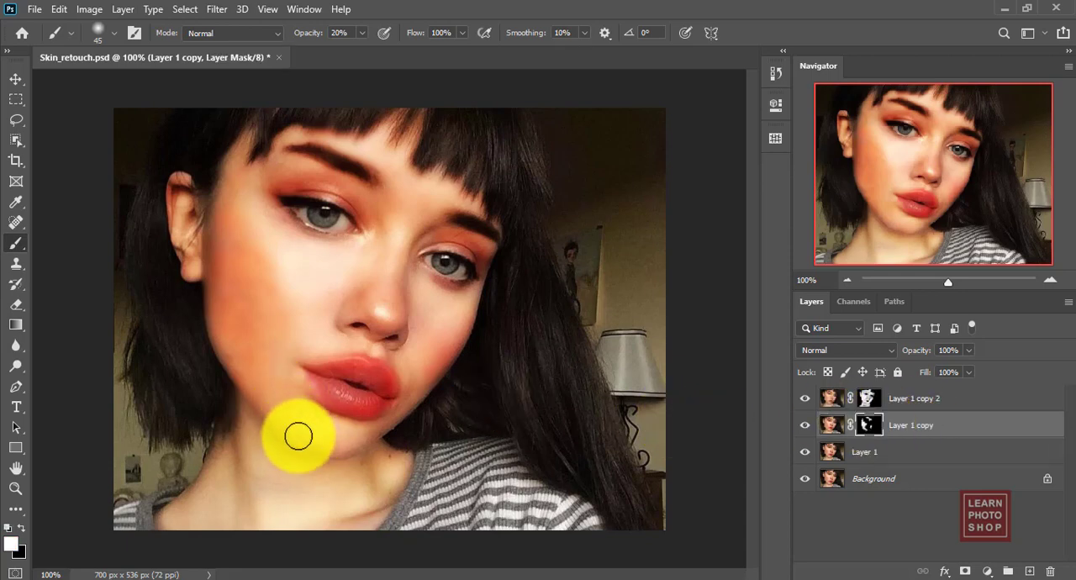
drag(296, 434, 322, 443)
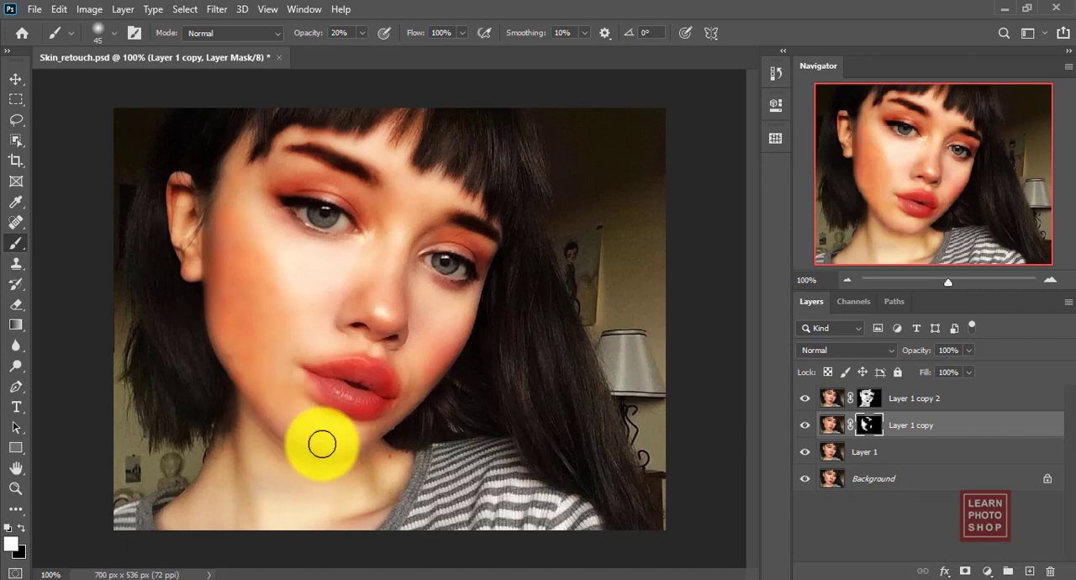
click(831, 429)
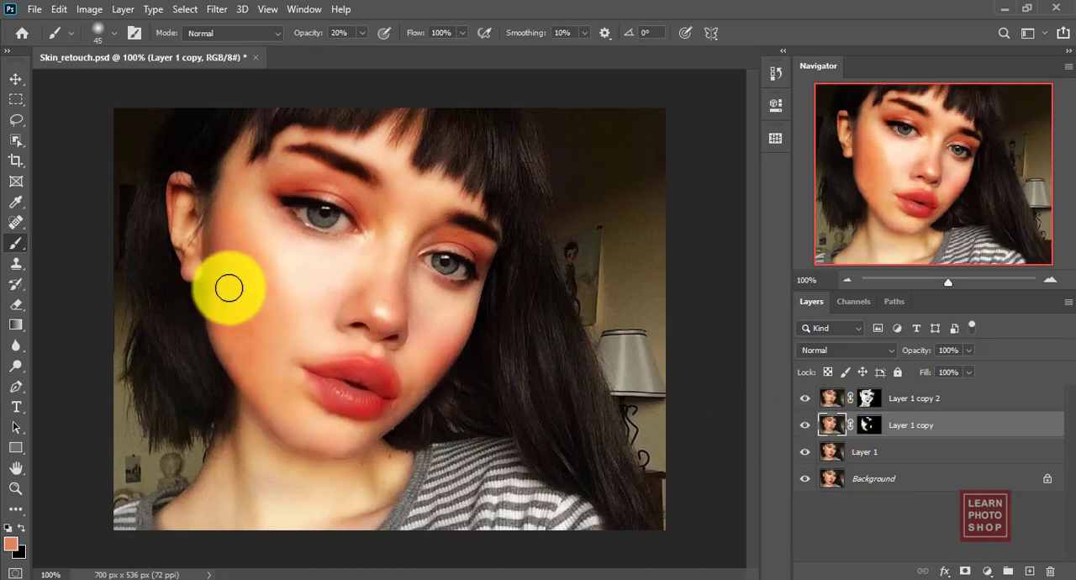
key(bracketright)
mouse_move(250, 316)
mouse_down()
mouse_move(262, 350)
mouse_move(243, 354)
mouse_move(227, 210)
mouse_move(243, 177)
mouse_move(250, 283)
mouse_move(278, 396)
mouse_move(339, 424)
mouse_move(327, 442)
mouse_move(375, 438)
mouse_move(404, 497)
mouse_move(250, 434)
mouse_move(215, 335)
mouse_move(287, 291)
mouse_move(203, 300)
mouse_move(382, 288)
mouse_up()
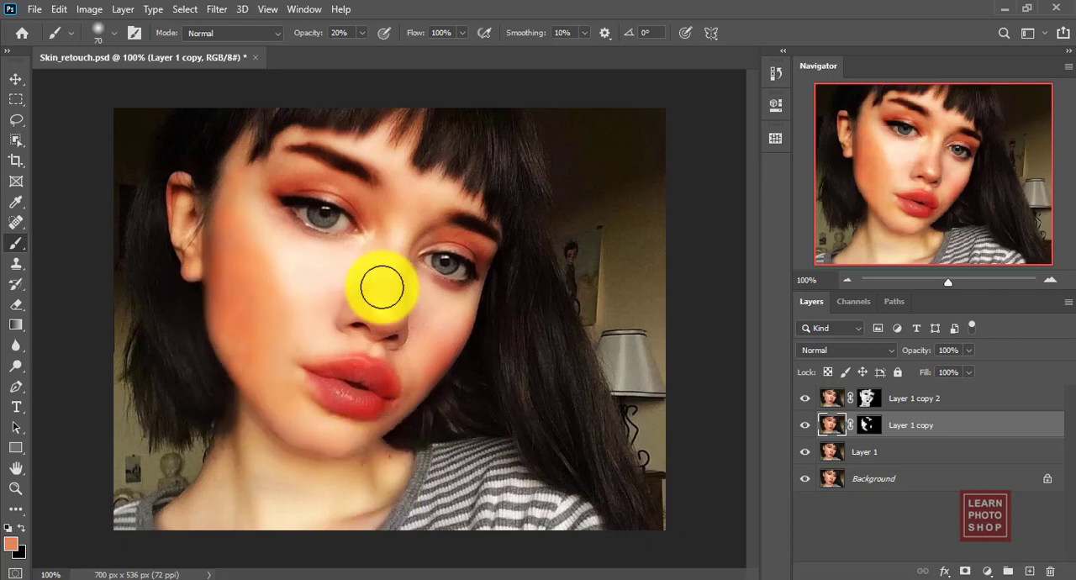
Hide and show Layer 1 copy 2 and Layer 1 copy to compare the skin before and after retouching.
click(806, 399)
click(805, 426)
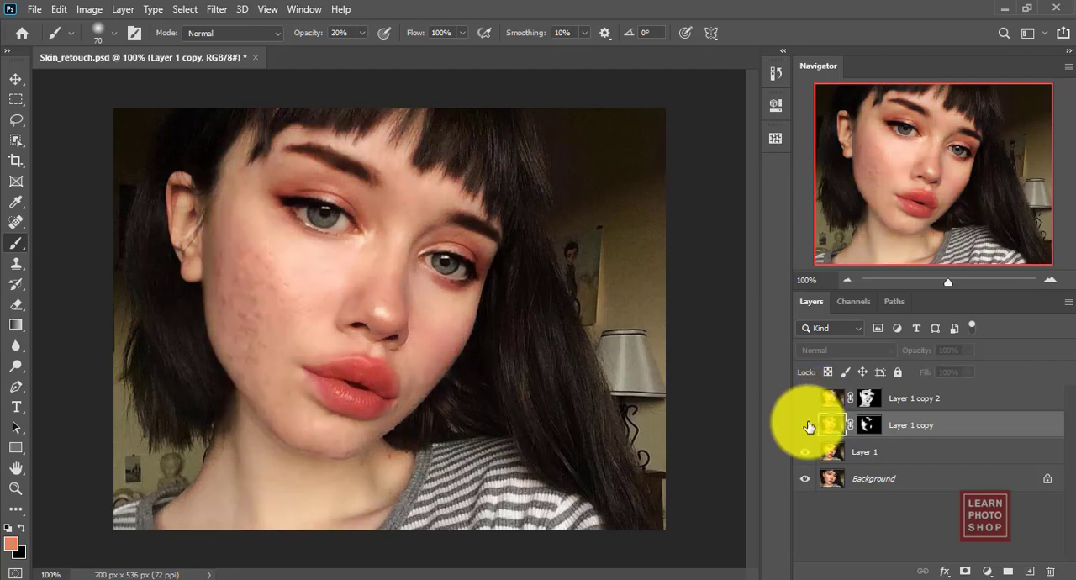
click(806, 425)
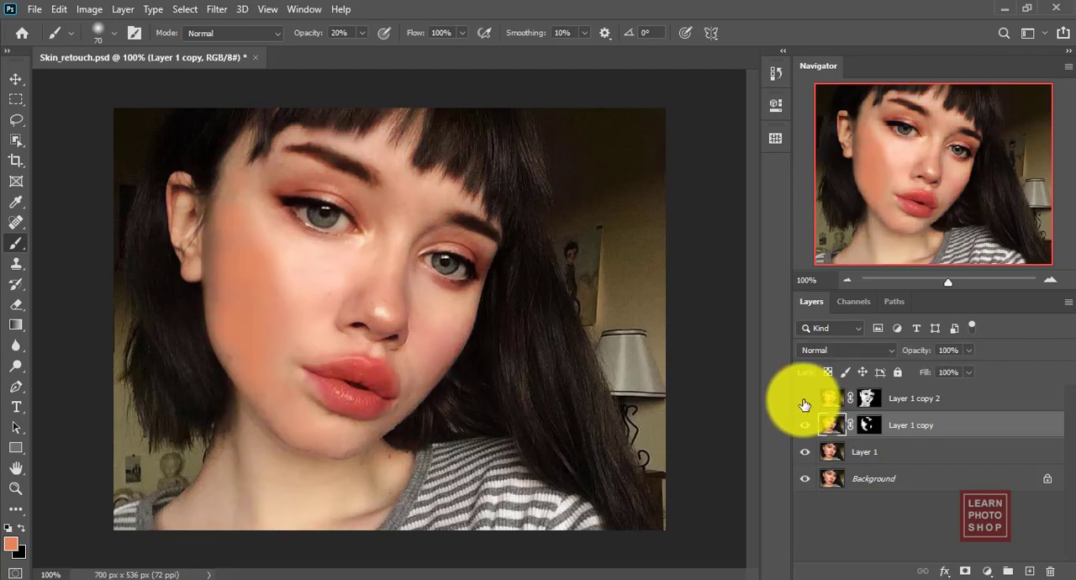
click(806, 398)
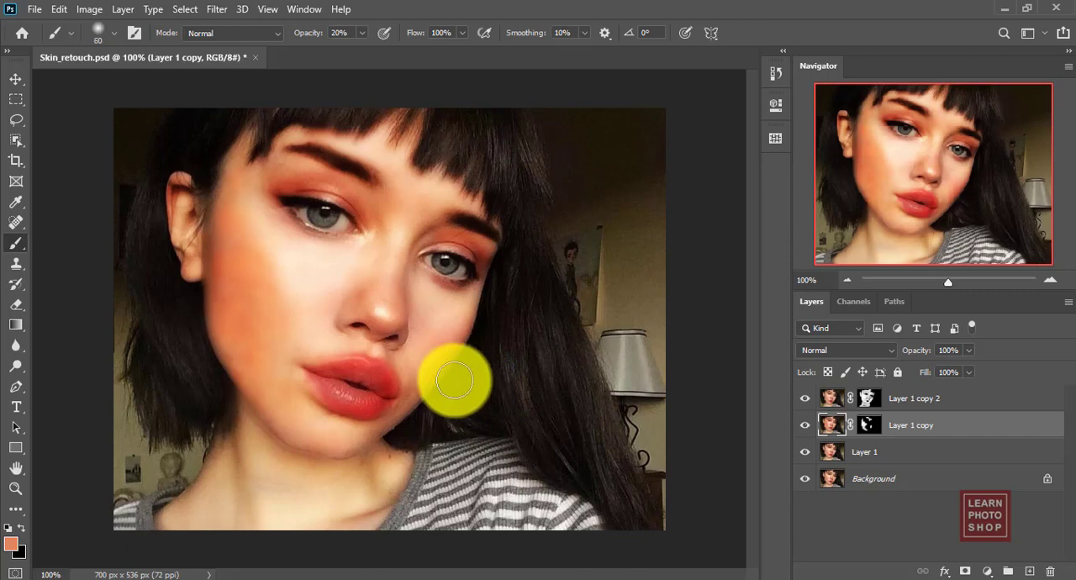
Brush over the lips at size 50, make white the foreground colour and activate Layer 1 copy's mask.
key(bracketleft)
key(bracketleft)
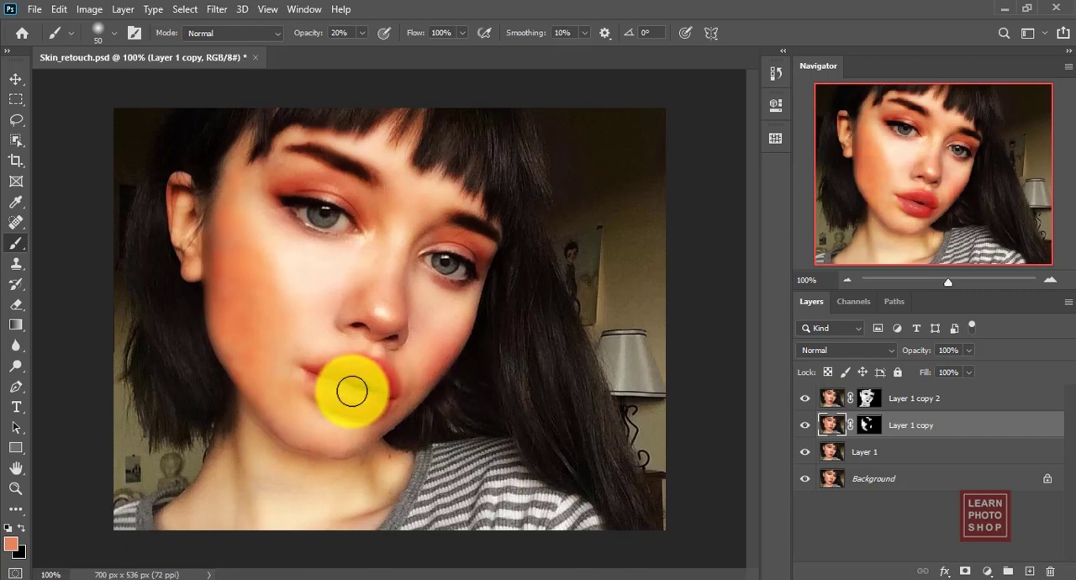
drag(360, 392, 327, 383)
key(d)
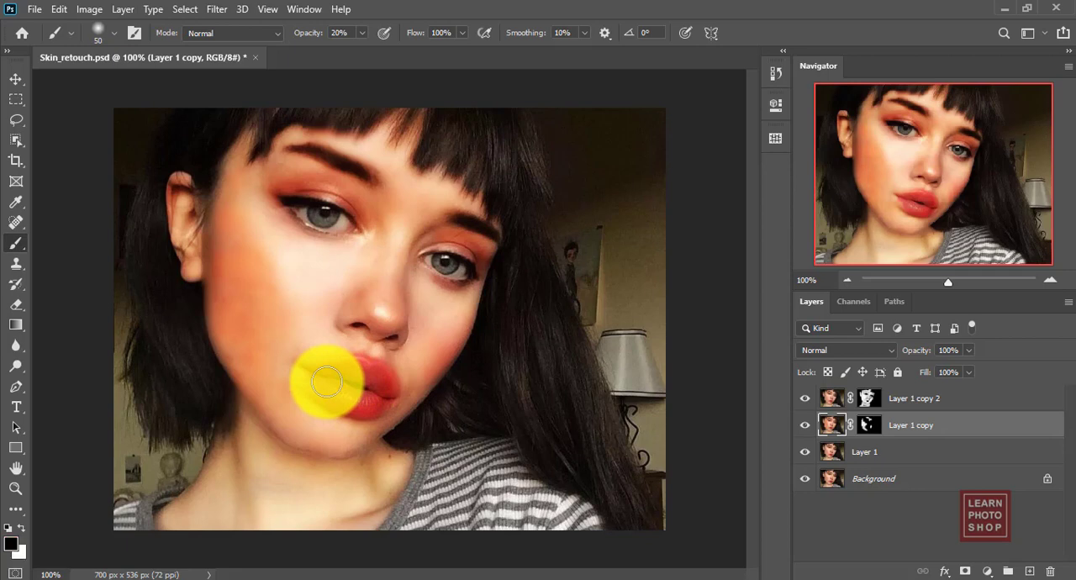
key(x)
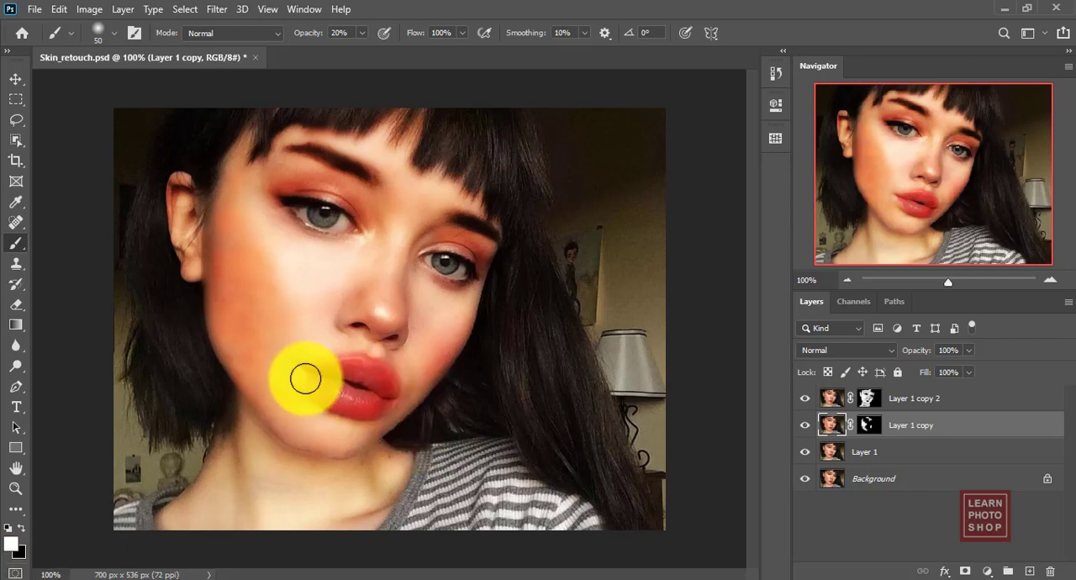
click(868, 424)
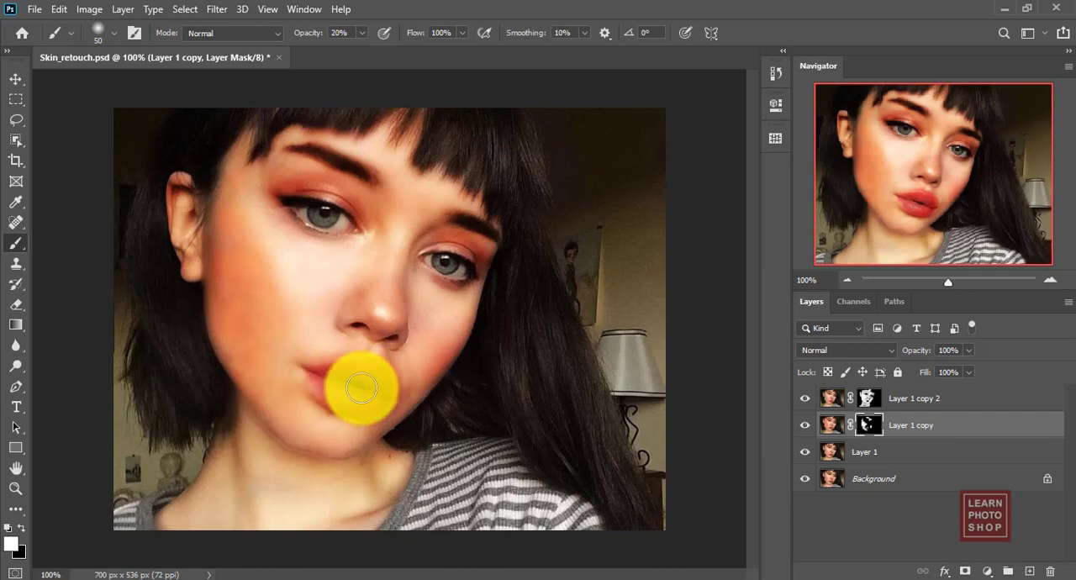
Toggle the visibility of both masked copies off and on to check the retouch against Layer 1.
click(804, 399)
click(806, 429)
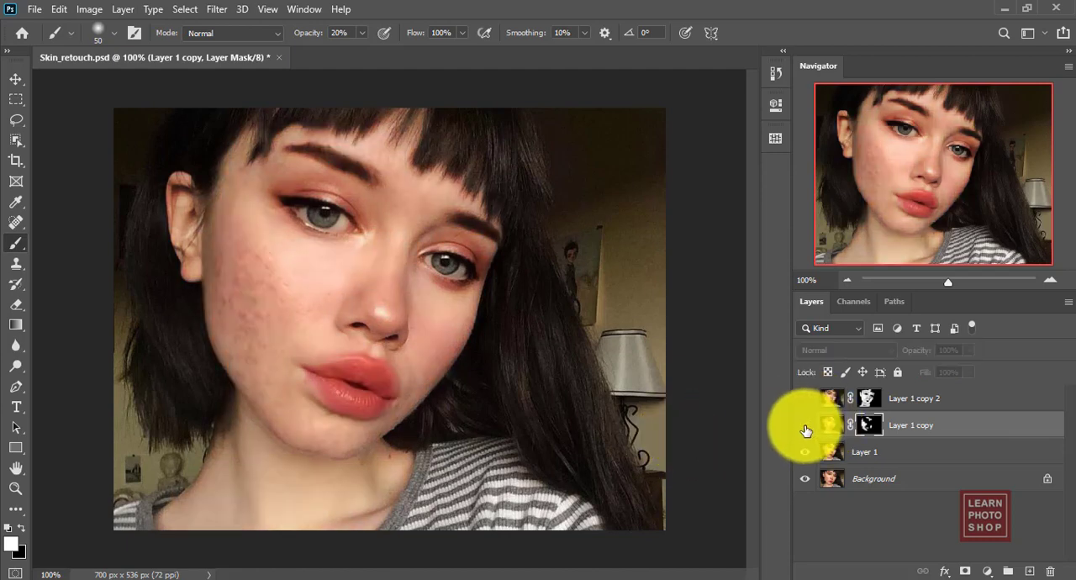
click(805, 426)
click(805, 398)
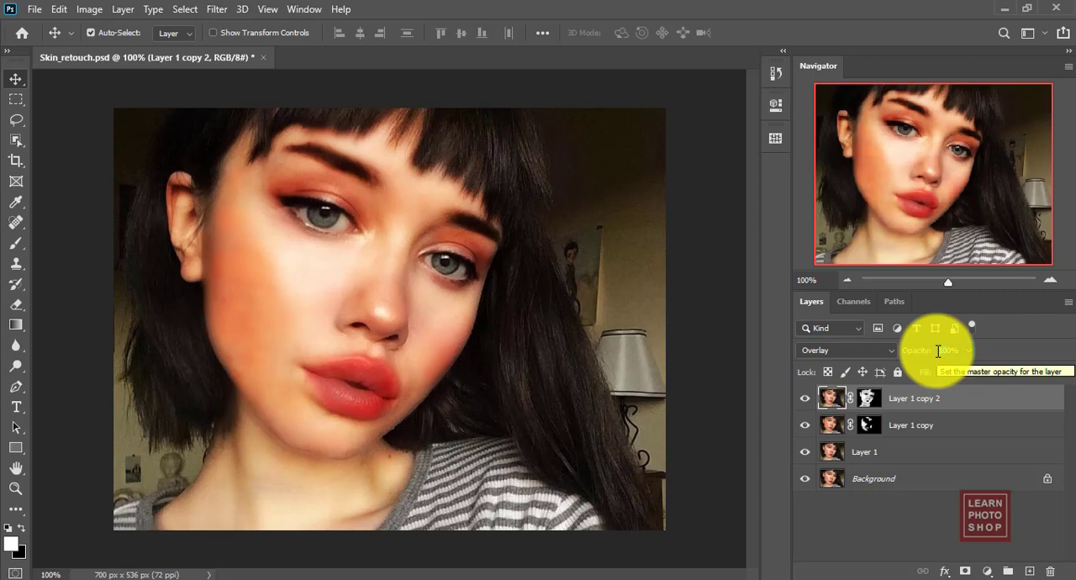
Adjust the opacity of the Overlay layer Layer 1 copy 2, trying 50% and 10% before setting it to 65%.
key(5)
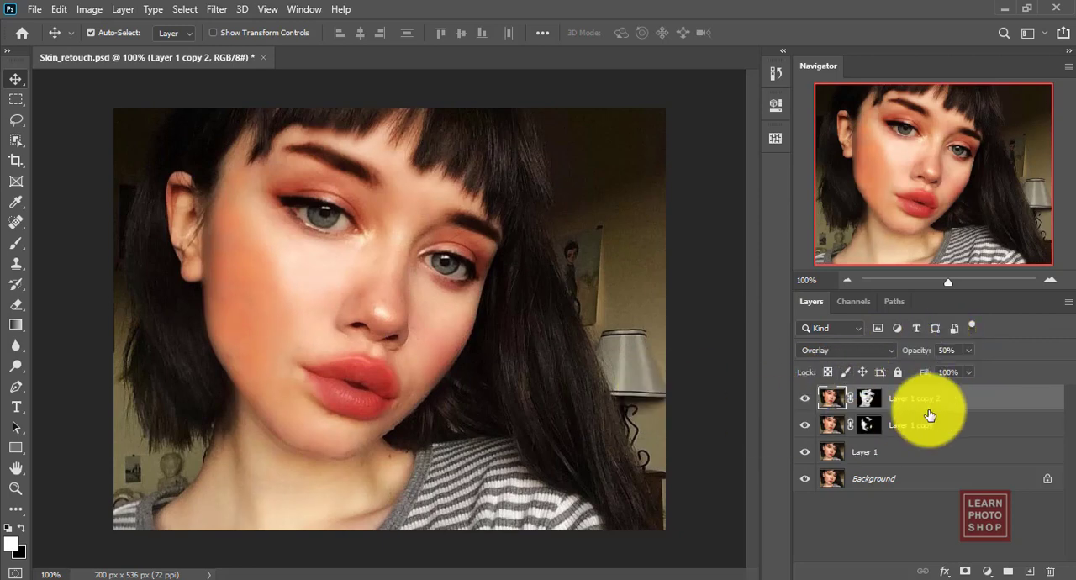
drag(943, 351, 926, 351)
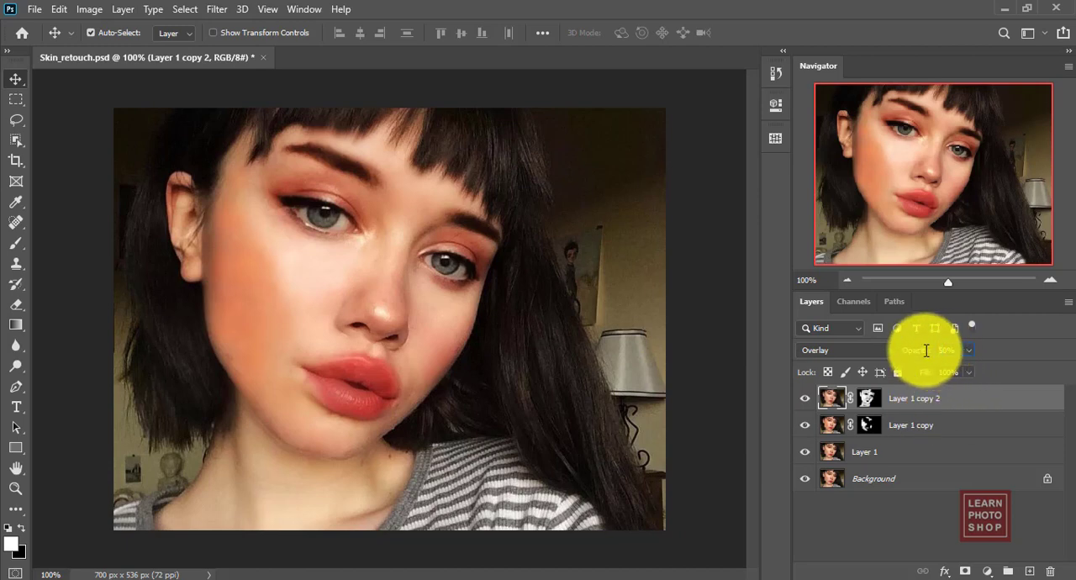
text(1)
key(Return)
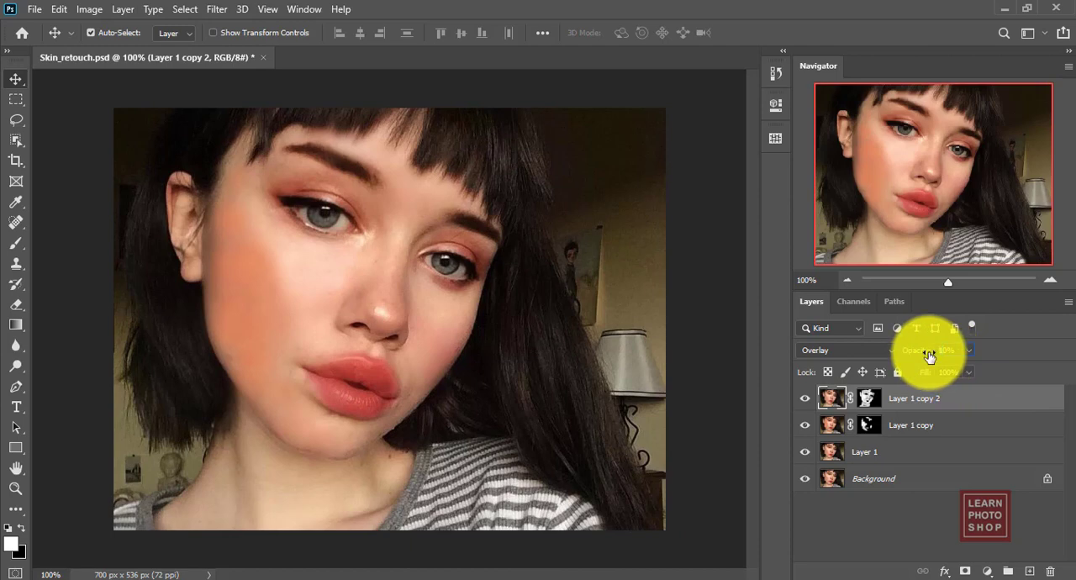
key(5)
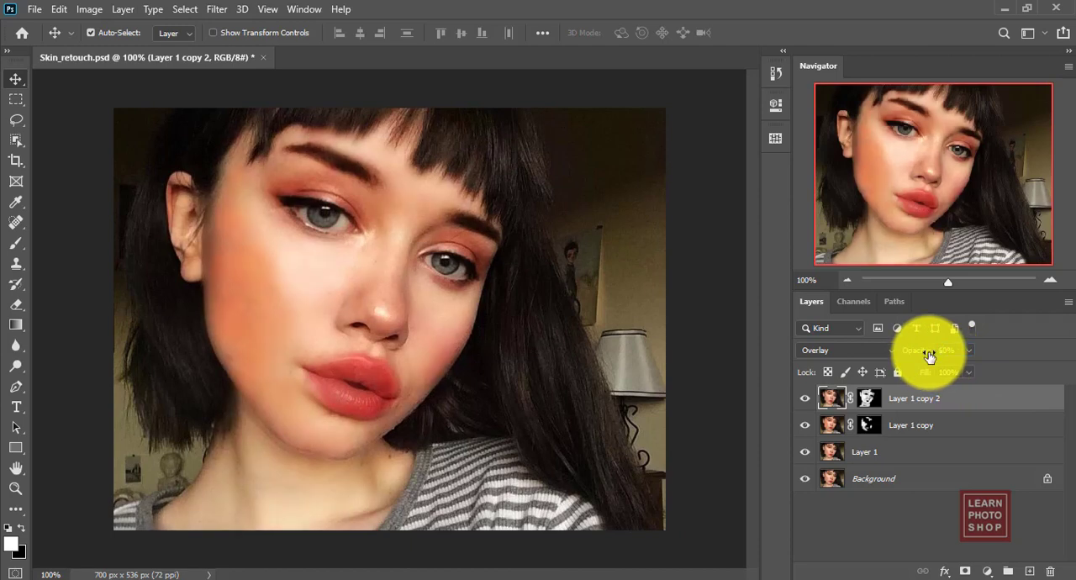